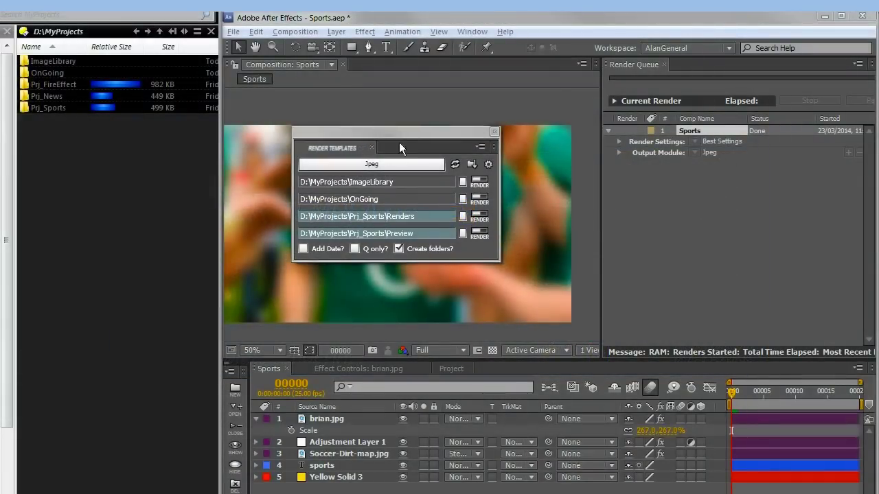
- Reposition the Render Templates panel and review its ImageLibrary, OnGoing, Renders and Preview output paths
{"action": "left_click_drag", "start_coordinate": [381, 137], "coordinate": [410, 112]}
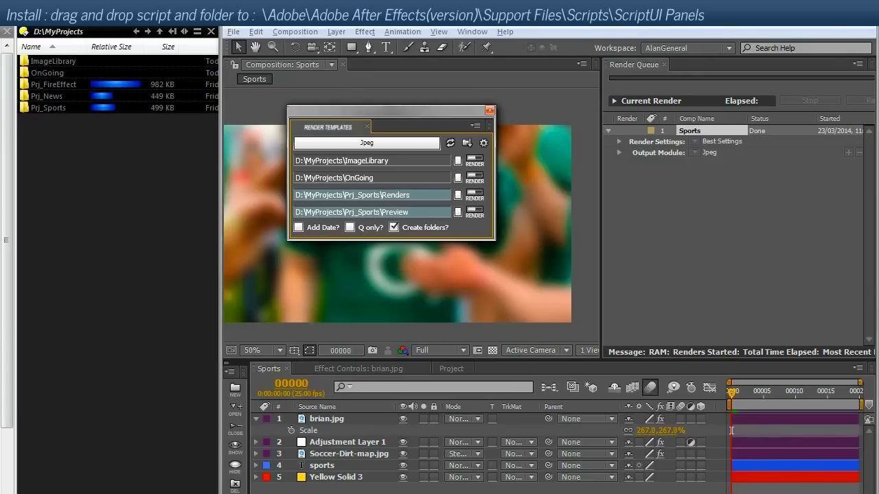
{"action": "left_click_drag", "start_coordinate": [408, 113], "coordinate": [420, 120]}
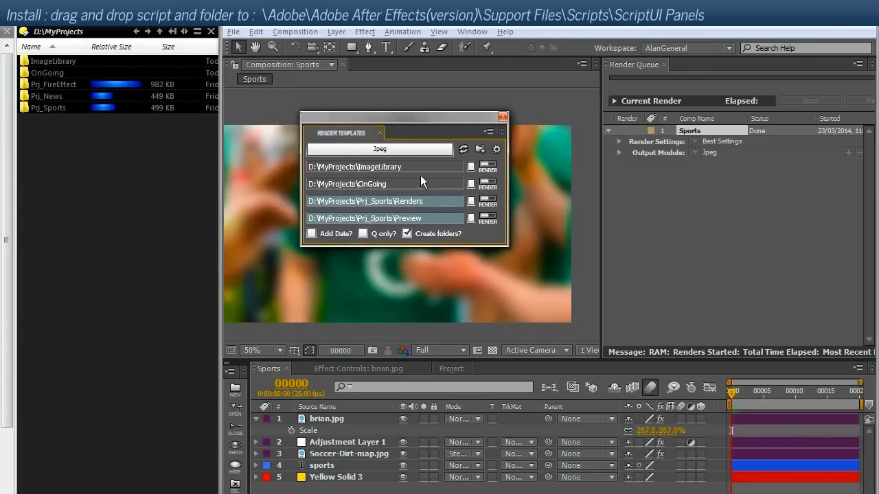
{"action": "left_click_drag", "start_coordinate": [404, 184], "coordinate": [271, 191]}
{"action": "left_click_drag", "start_coordinate": [404, 168], "coordinate": [307, 170]}
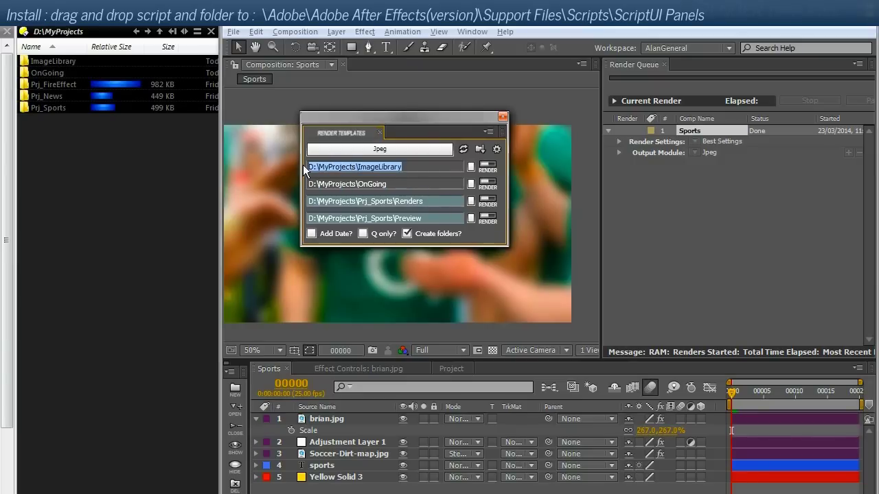
{"action": "left_click_drag", "start_coordinate": [396, 185], "coordinate": [269, 194]}
{"action": "left_click_drag", "start_coordinate": [425, 201], "coordinate": [306, 202]}
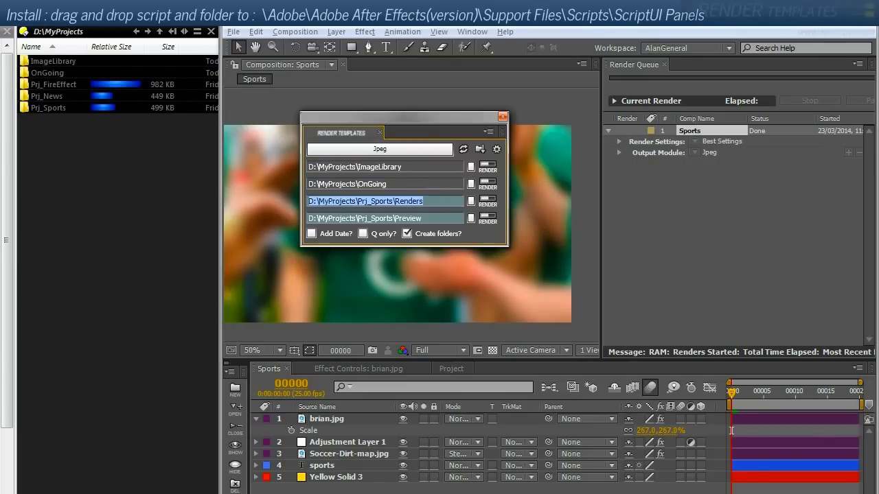
{"action": "left_click_drag", "start_coordinate": [421, 218], "coordinate": [306, 220]}
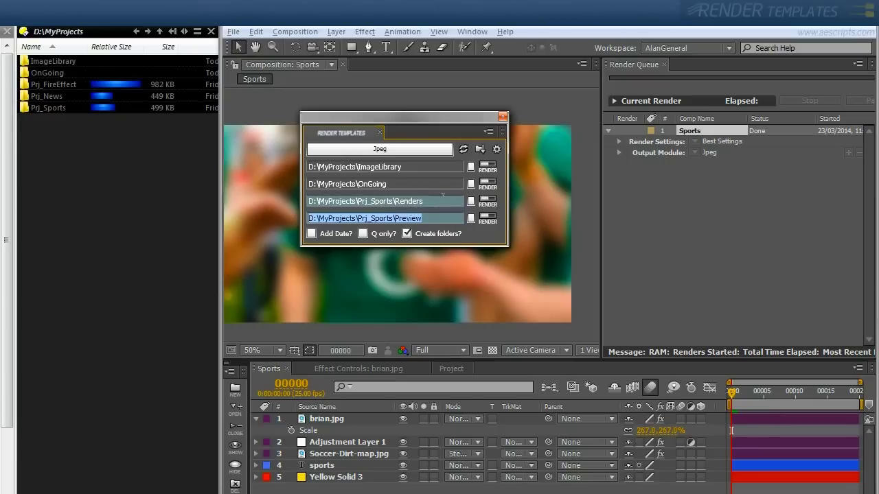
{"action": "left_click_drag", "start_coordinate": [425, 201], "coordinate": [229, 191]}
{"action": "left_click_drag", "start_coordinate": [384, 117], "coordinate": [408, 121]}
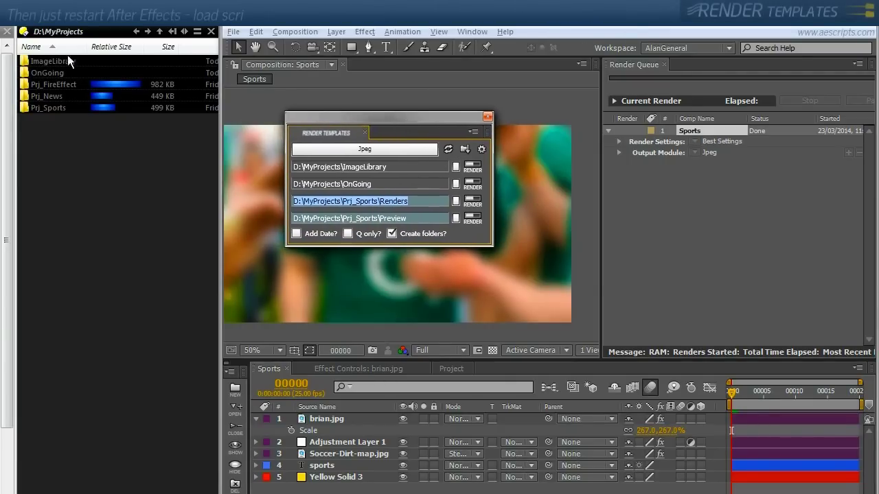
- Settle the panel in place and render the Sports comp to D:\MyProjects\ImageLibrary
{"action": "left_click", "coordinate": [399, 172]}
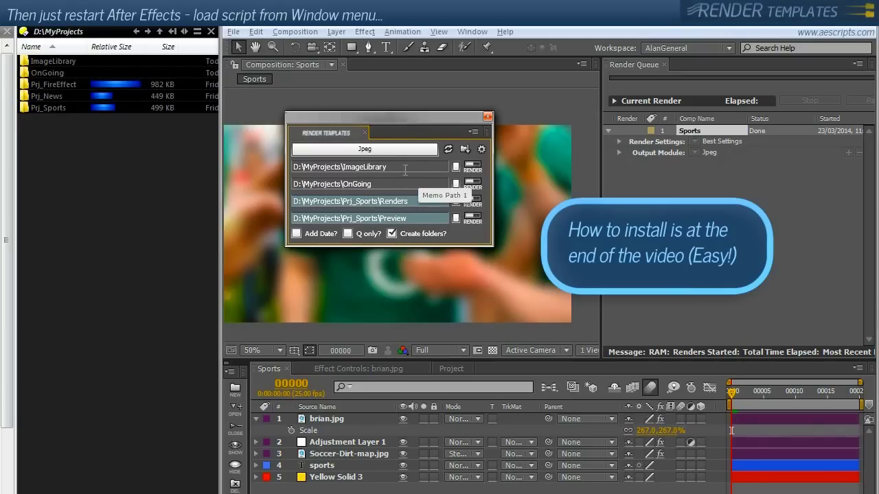
{"action": "left_click_drag", "start_coordinate": [410, 114], "coordinate": [410, 139]}
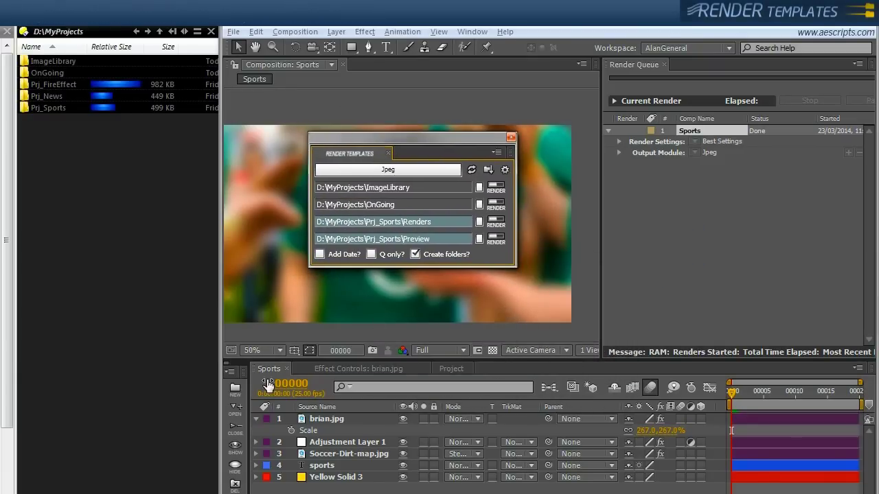
{"action": "left_click", "coordinate": [309, 398]}
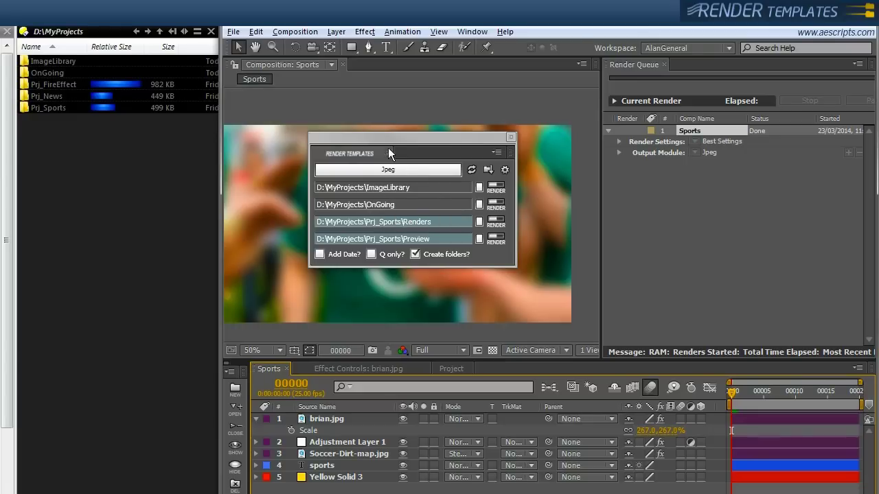
{"action": "left_click_drag", "start_coordinate": [400, 137], "coordinate": [383, 142]}
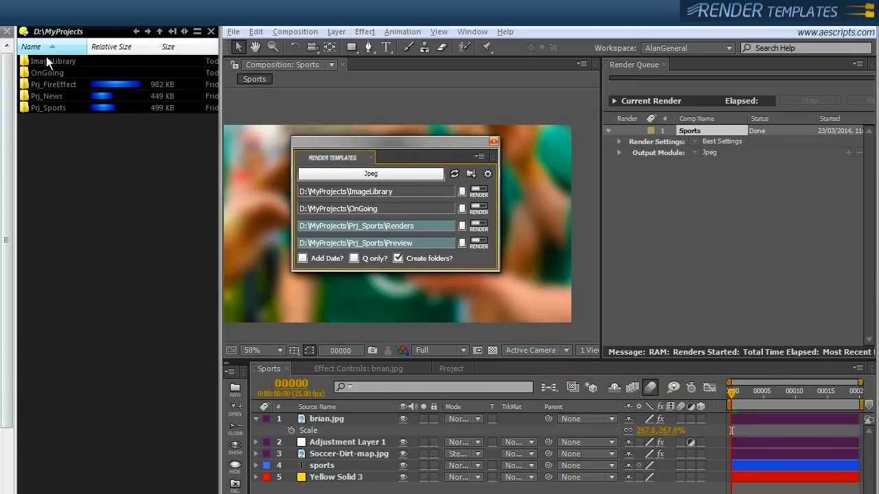
{"action": "left_click", "coordinate": [478, 195]}
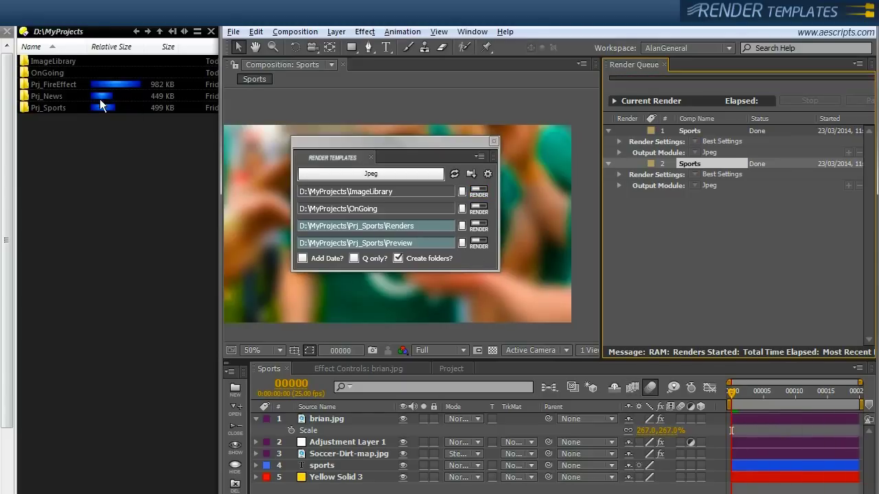
- Browse ImageLibrary > Sports to view the rendered Sports_00000–00019 jpg frames
{"action": "left_click", "coordinate": [51, 61]}
{"action": "double_click", "coordinate": [52, 60]}
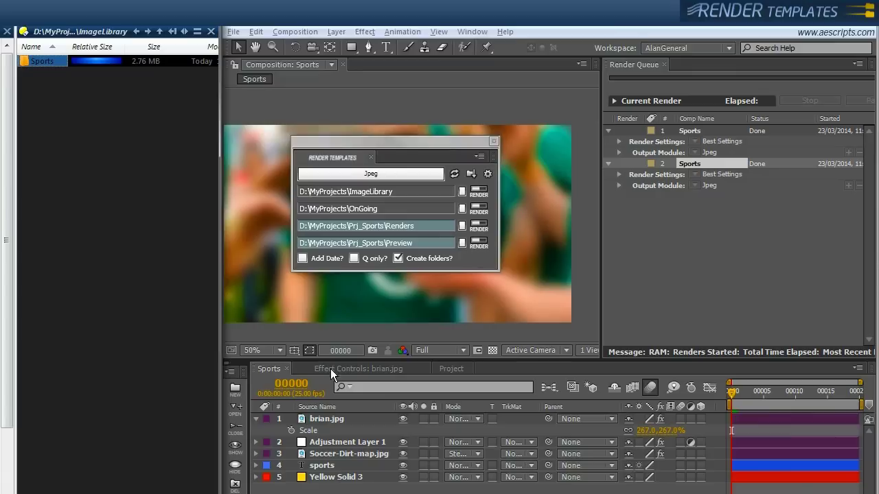
{"action": "double_click", "coordinate": [41, 60]}
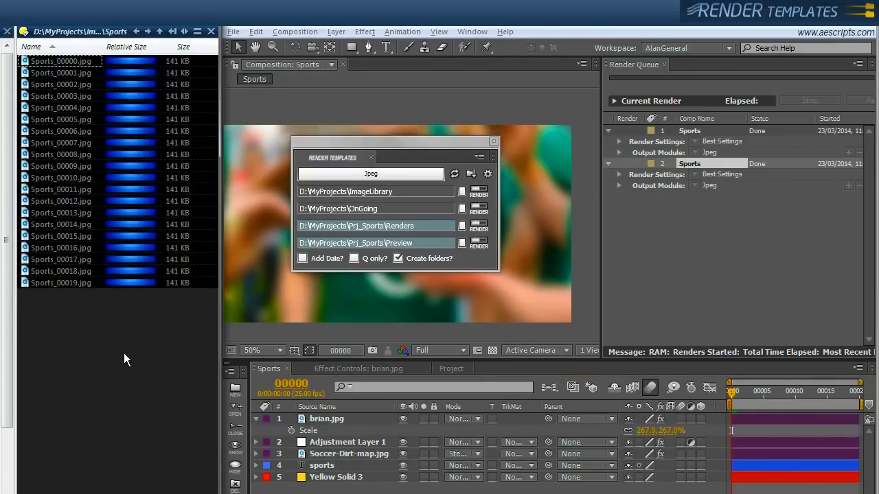
{"action": "scroll", "coordinate": [125, 344], "scroll_direction": "up", "scroll_amount": 1}
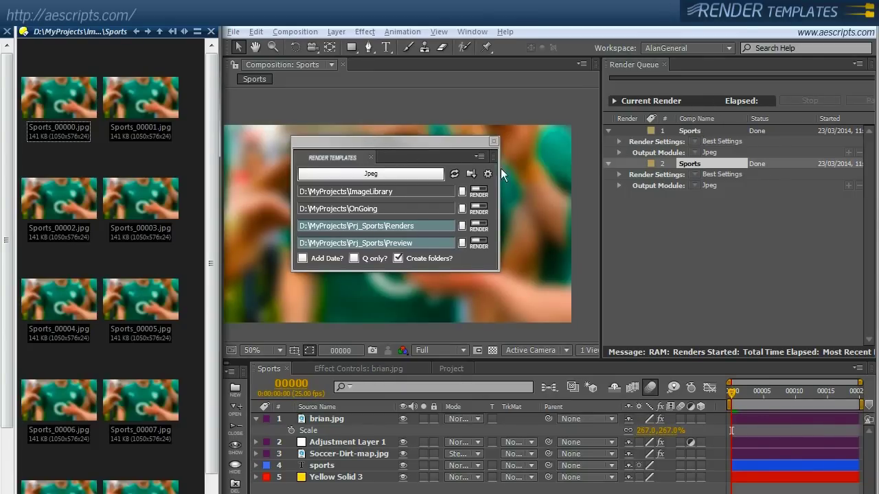
{"action": "left_click_drag", "start_coordinate": [416, 143], "coordinate": [441, 146]}
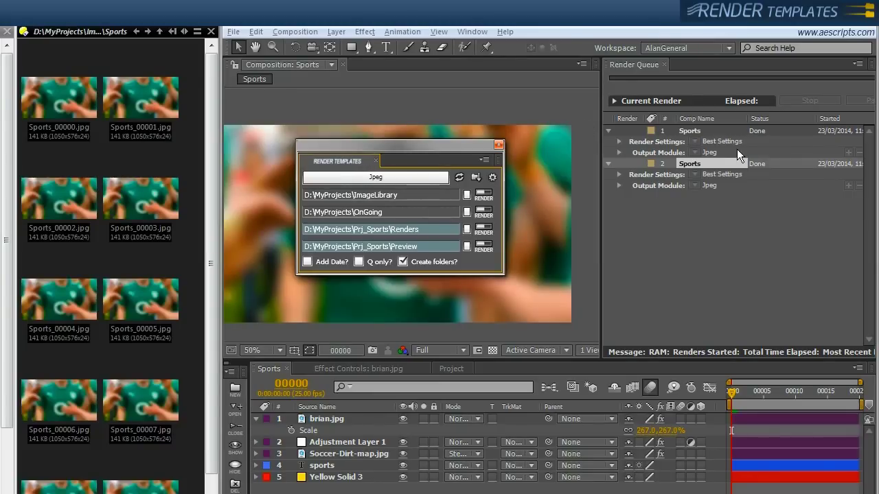
- Switch the file browser to detailed list and delete the Sports folder from ImageLibrary
{"action": "left_click_drag", "start_coordinate": [386, 145], "coordinate": [390, 140]}
{"action": "left_click", "coordinate": [174, 65]}
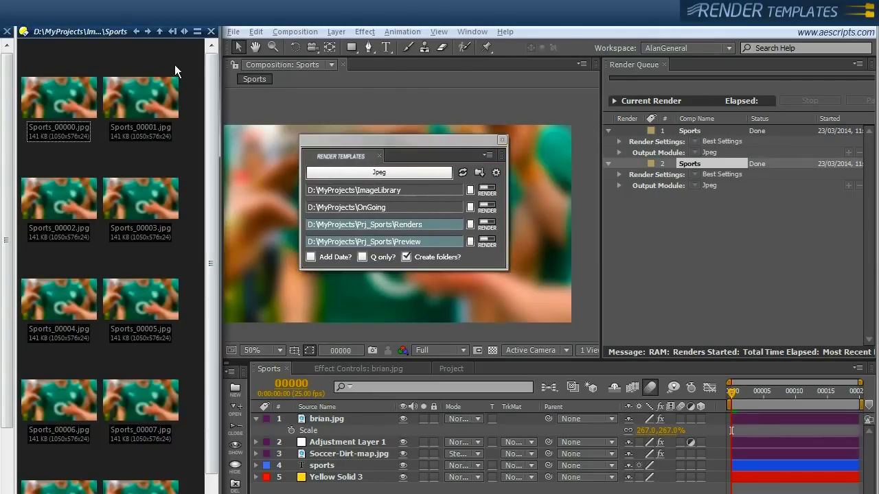
{"action": "key", "text": "ctrl+shift+6"}
{"action": "key", "text": "BackSpace"}
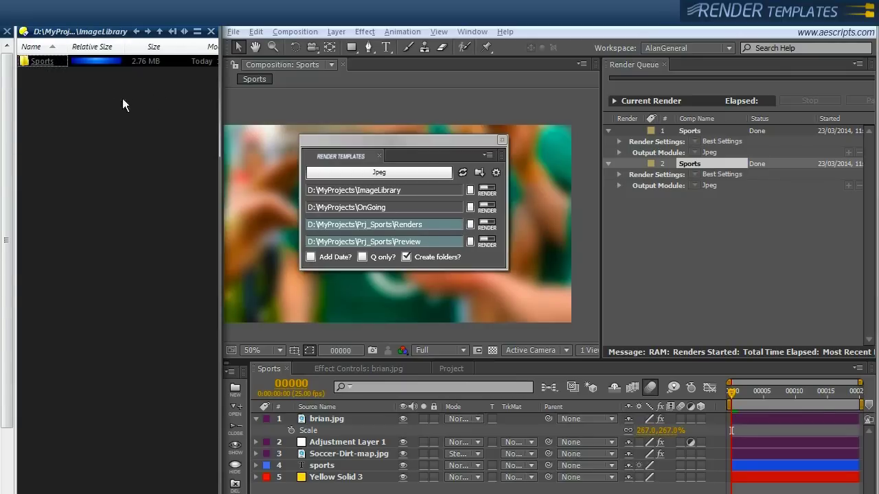
{"action": "key", "text": "BackSpace"}
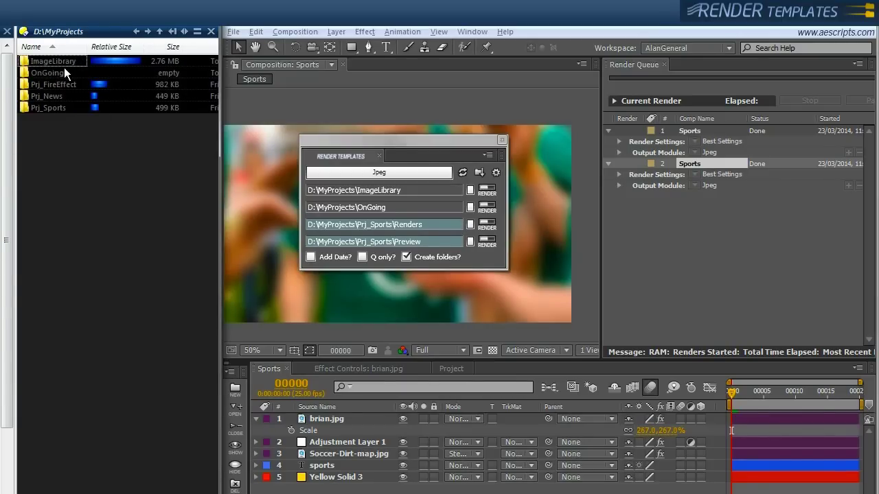
{"action": "double_click", "coordinate": [58, 61]}
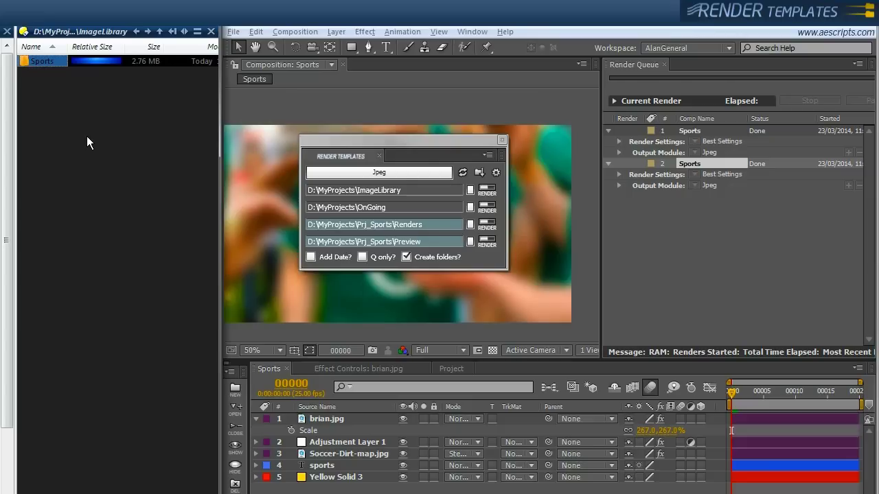
{"action": "key", "text": "Delete"}
{"action": "key", "text": "BackSpace"}
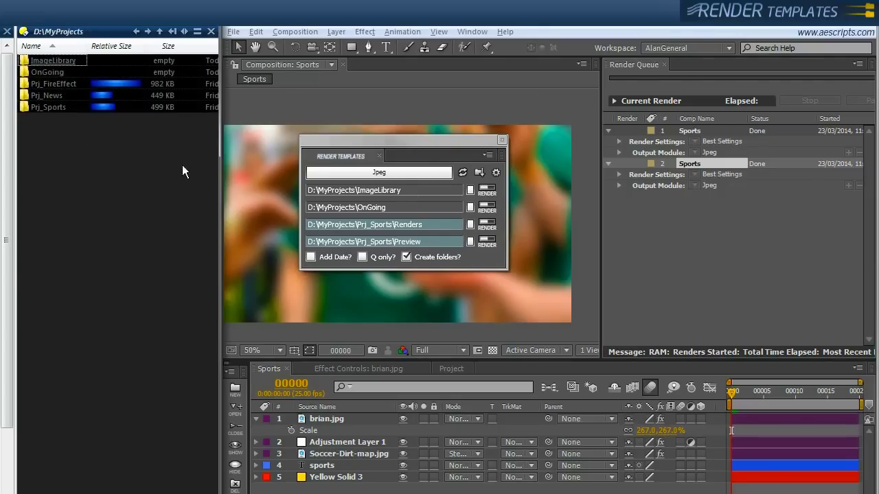
- Render the Sports comp to the D:\MyProjects\OnGoing path
{"action": "left_click", "coordinate": [342, 194]}
{"action": "left_click_drag", "start_coordinate": [341, 197], "coordinate": [291, 197]}
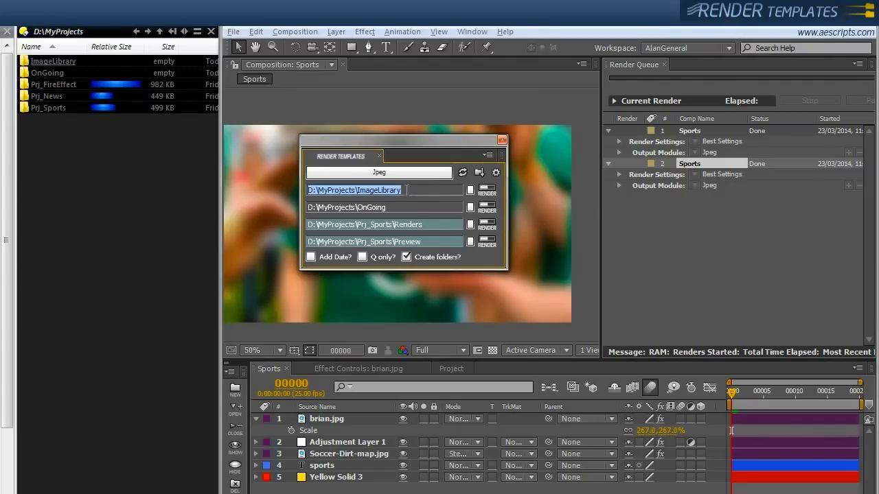
{"action": "left_click", "coordinate": [410, 191]}
{"action": "left_click", "coordinate": [368, 208]}
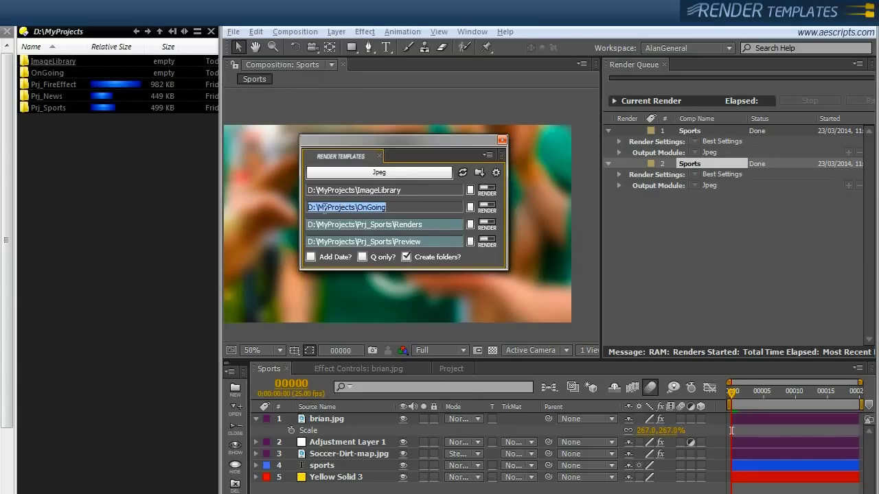
{"action": "left_click", "coordinate": [389, 208]}
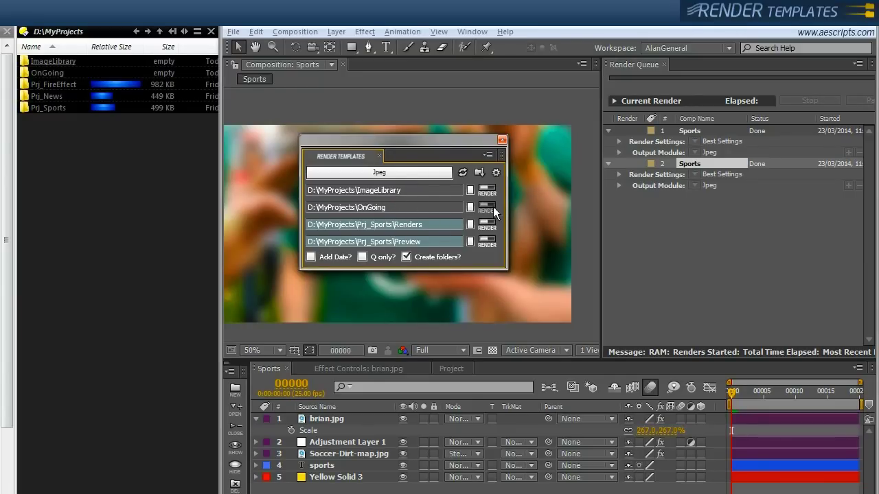
{"action": "left_click", "coordinate": [491, 207]}
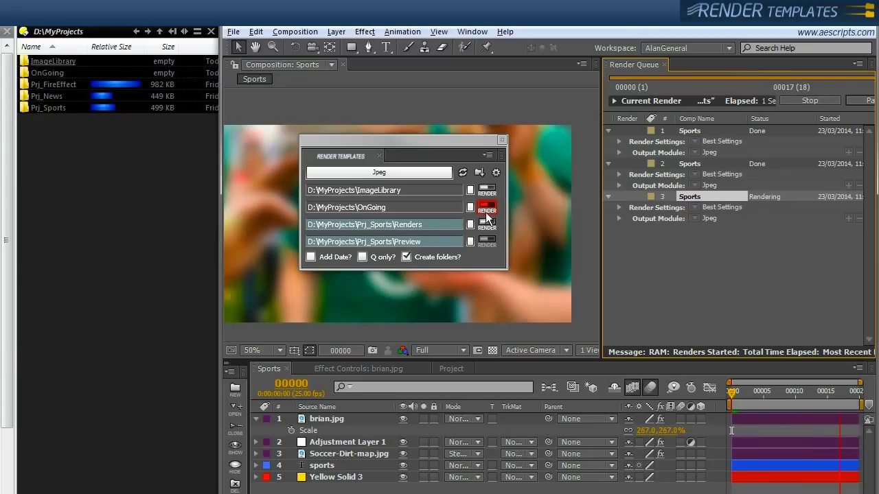
- Browse OnGoing > Sports to check the output, then return to MyProjects
{"action": "double_click", "coordinate": [50, 74]}
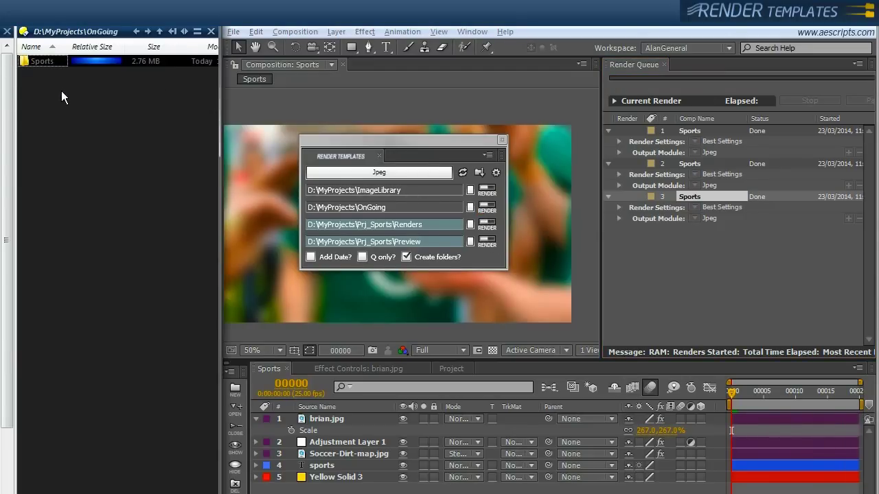
{"action": "double_click", "coordinate": [42, 61]}
{"action": "key", "text": "BackSpace"}
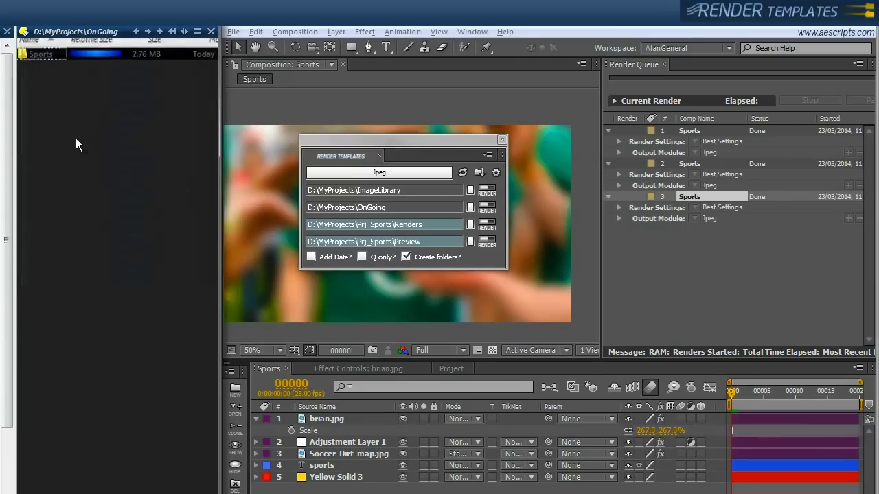
{"action": "key", "text": "BackSpace"}
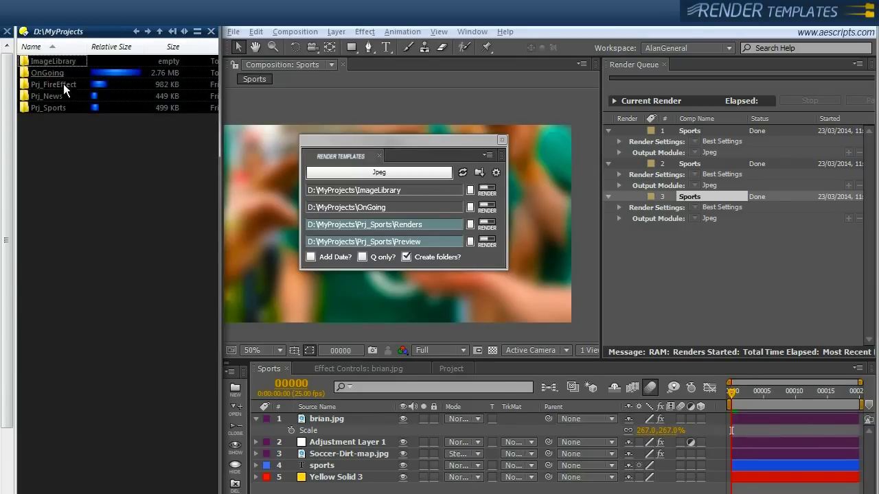
{"action": "left_click_drag", "start_coordinate": [388, 139], "coordinate": [371, 146]}
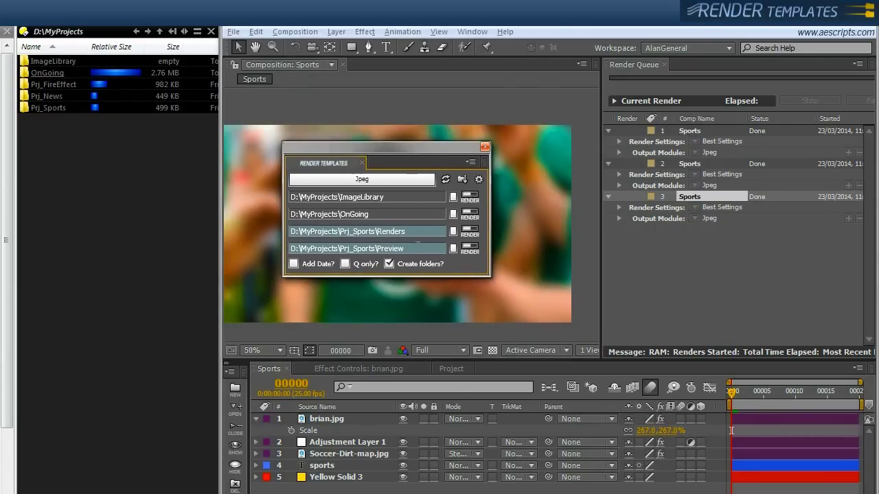
{"action": "left_click_drag", "start_coordinate": [368, 146], "coordinate": [406, 140]}
{"action": "left_click", "coordinate": [420, 228]}
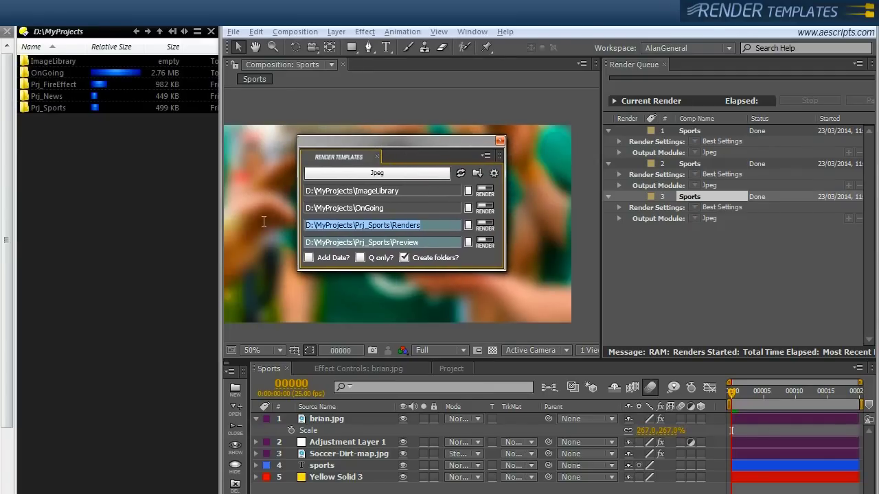
{"action": "left_click_drag", "start_coordinate": [368, 142], "coordinate": [362, 145]}
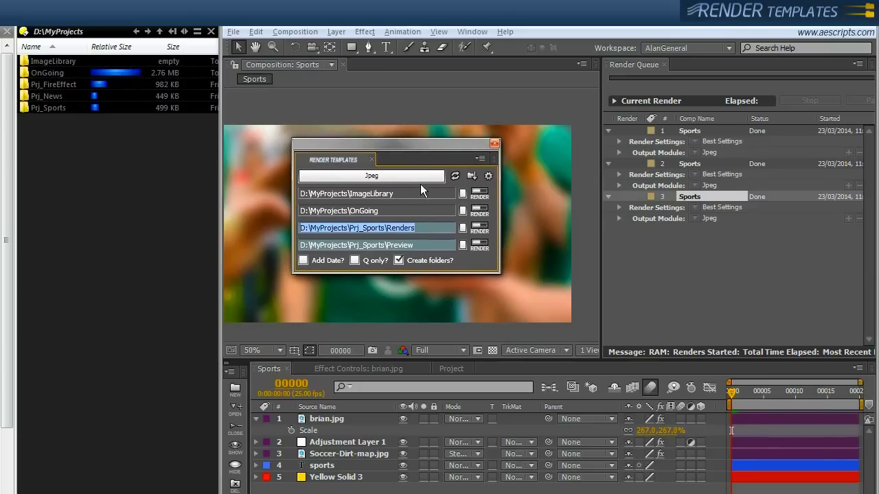
{"action": "left_click", "coordinate": [416, 233]}
{"action": "left_click", "coordinate": [51, 85]}
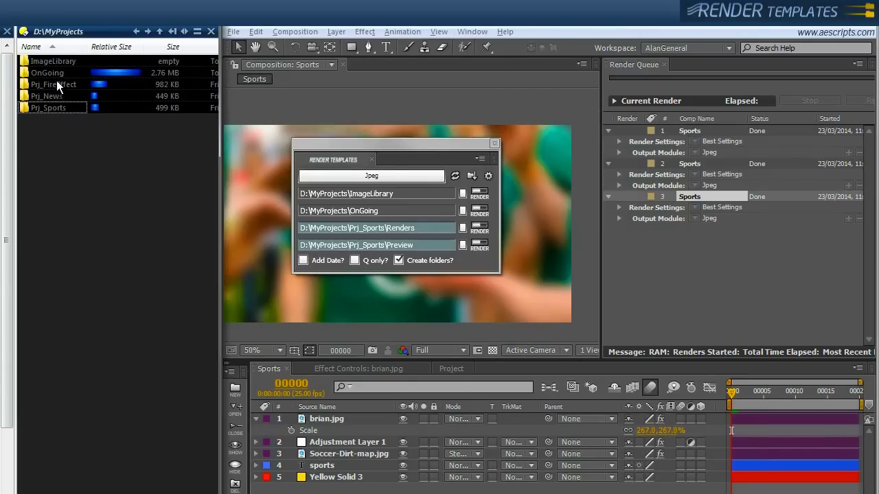
{"action": "double_click", "coordinate": [54, 83]}
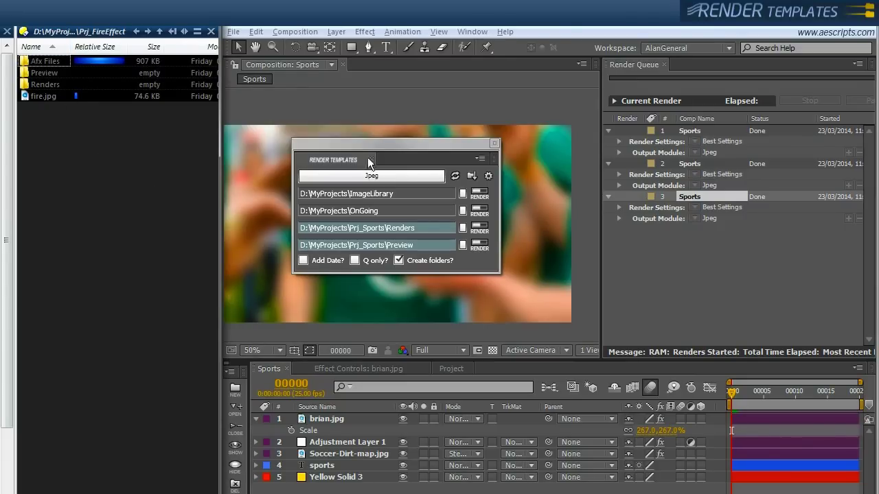
{"action": "left_click_drag", "start_coordinate": [374, 145], "coordinate": [374, 146]}
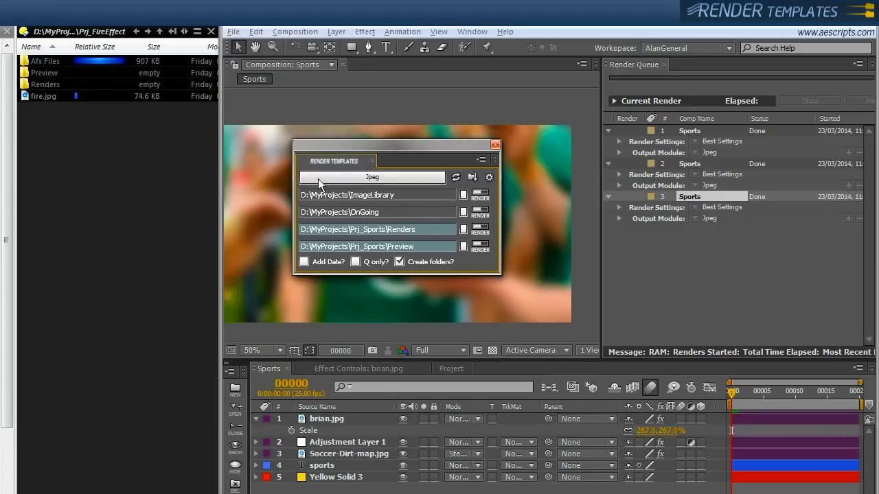
{"action": "left_click", "coordinate": [51, 83]}
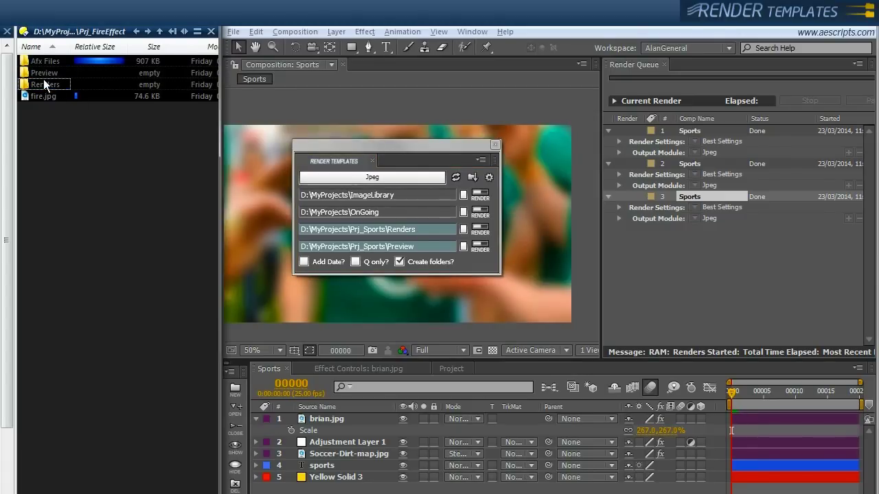
{"action": "key", "text": "BackSpace"}
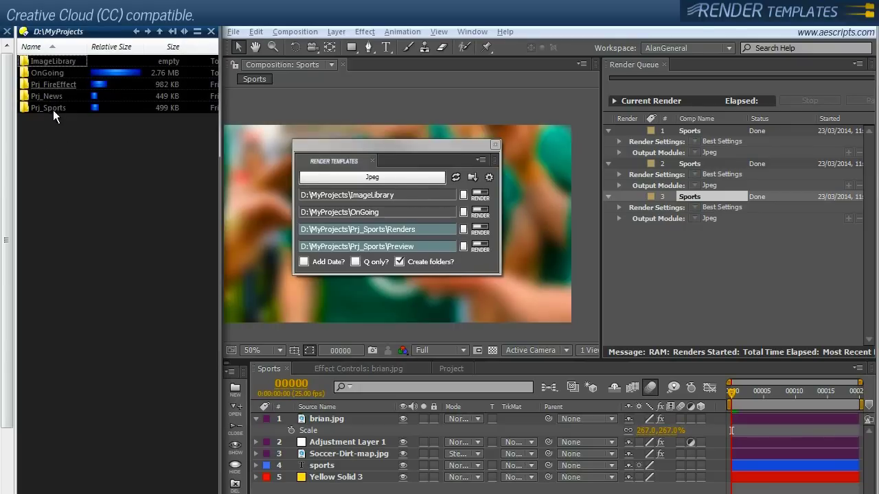
{"action": "double_click", "coordinate": [49, 108]}
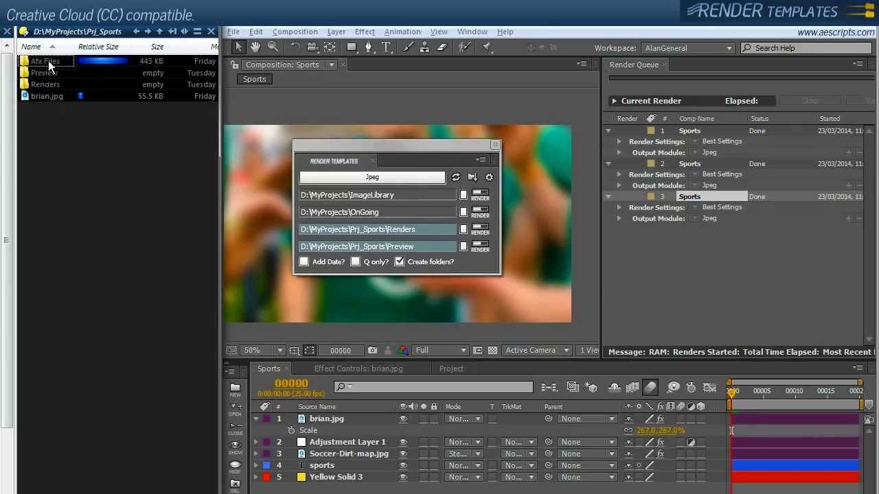
{"action": "double_click", "coordinate": [48, 61]}
{"action": "left_click", "coordinate": [48, 61]}
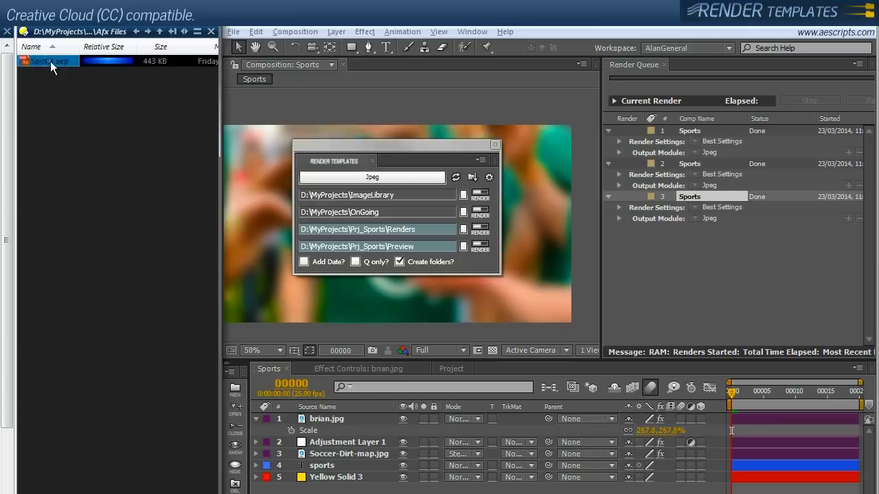
{"action": "left_click", "coordinate": [302, 31]}
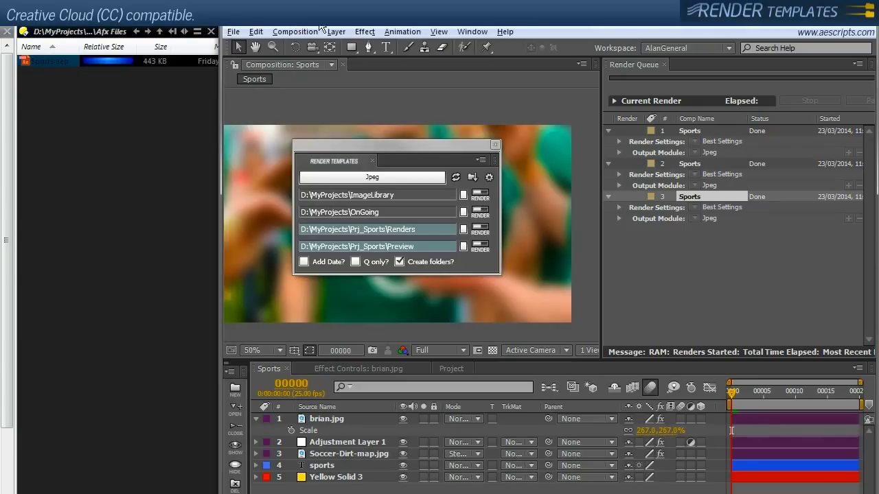
{"action": "left_click", "coordinate": [55, 107]}
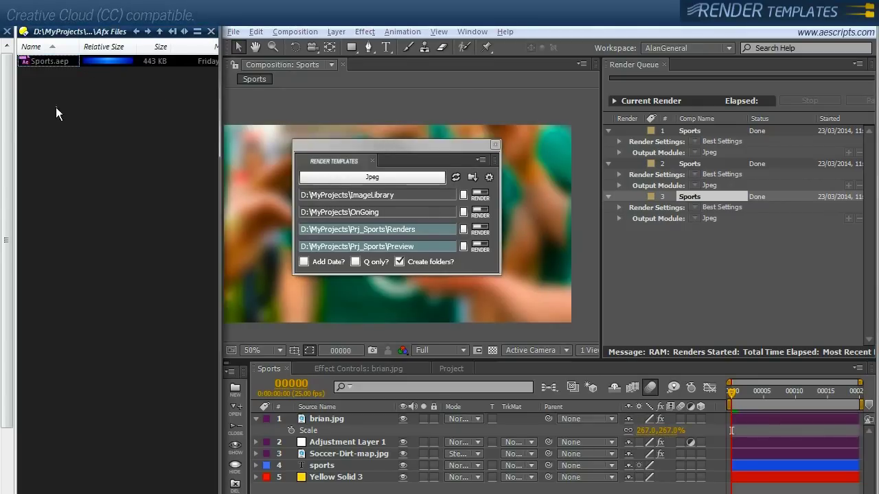
{"action": "key", "text": "BackSpace"}
{"action": "left_click", "coordinate": [363, 229]}
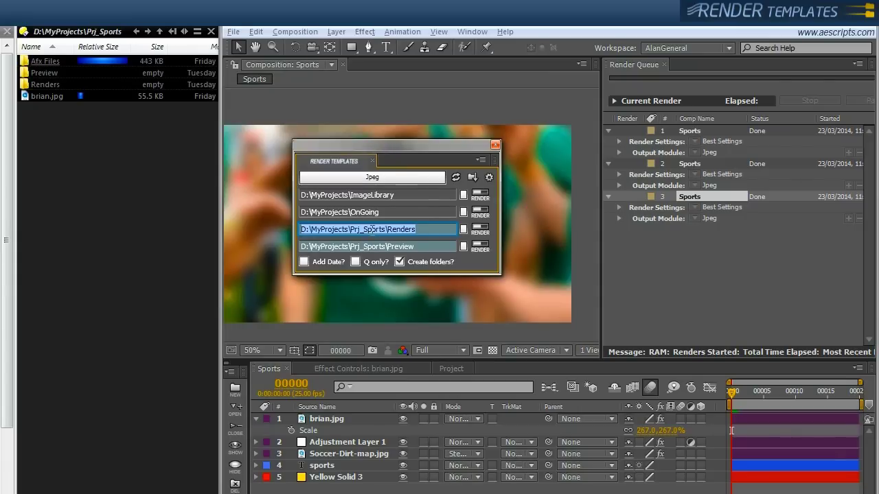
{"action": "key", "text": "End"}
{"action": "key", "text": "shift+Left"}
{"action": "key", "text": "shift+Left"}
{"action": "key", "text": "shift+Left"}
{"action": "key", "text": "shift+Left"}
{"action": "key", "text": "shift+Left"}
{"action": "key", "text": "shift+Left"}
{"action": "key", "text": "shift+Left"}
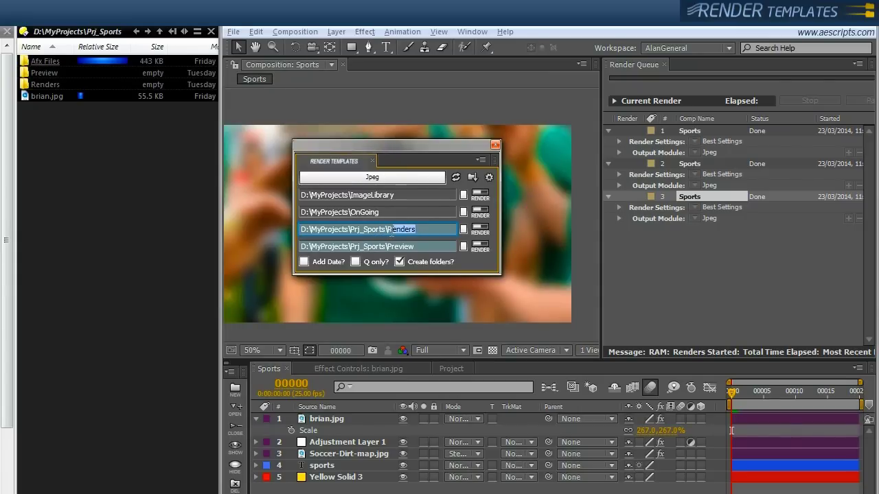
{"action": "double_click", "coordinate": [49, 61]}
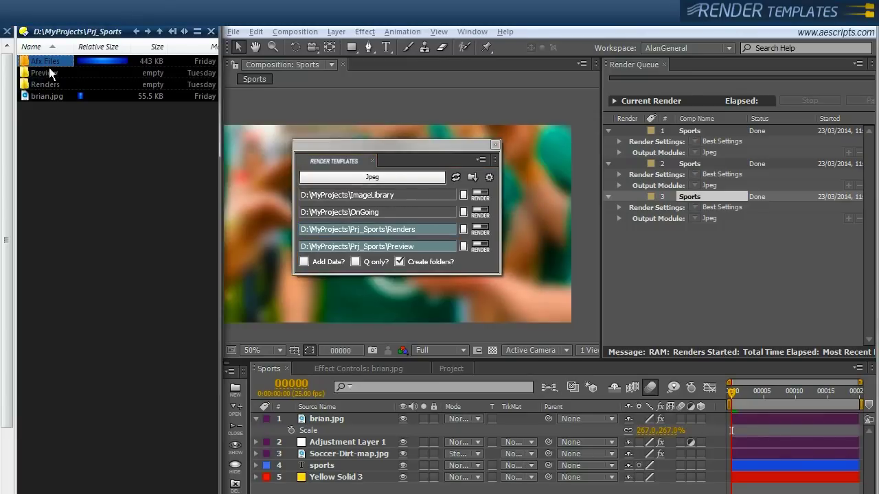
{"action": "key", "text": "BackSpace"}
{"action": "left_click", "coordinate": [52, 62]}
{"action": "left_click", "coordinate": [47, 84]}
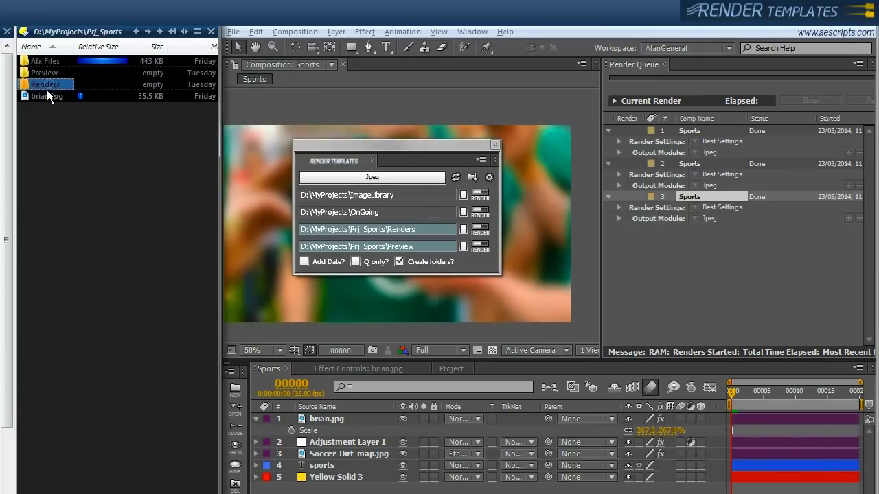
{"action": "key", "text": "BackSpace"}
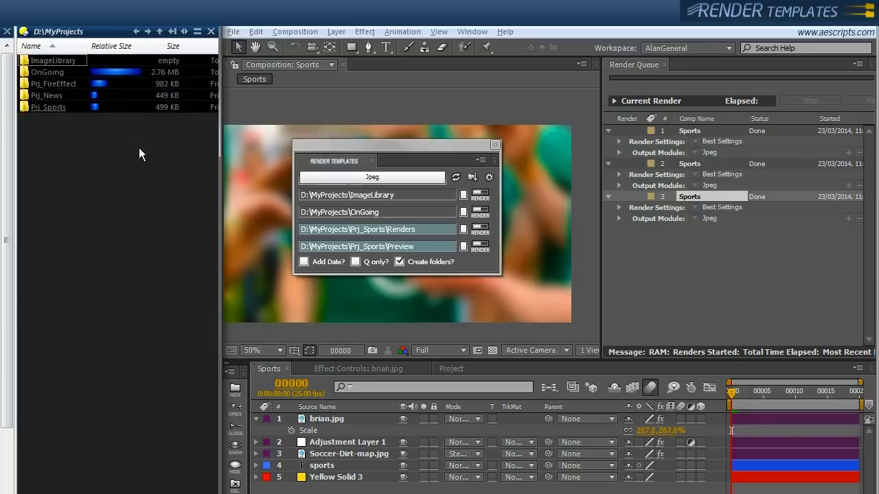
{"action": "left_click_drag", "start_coordinate": [56, 140], "coordinate": [43, 85]}
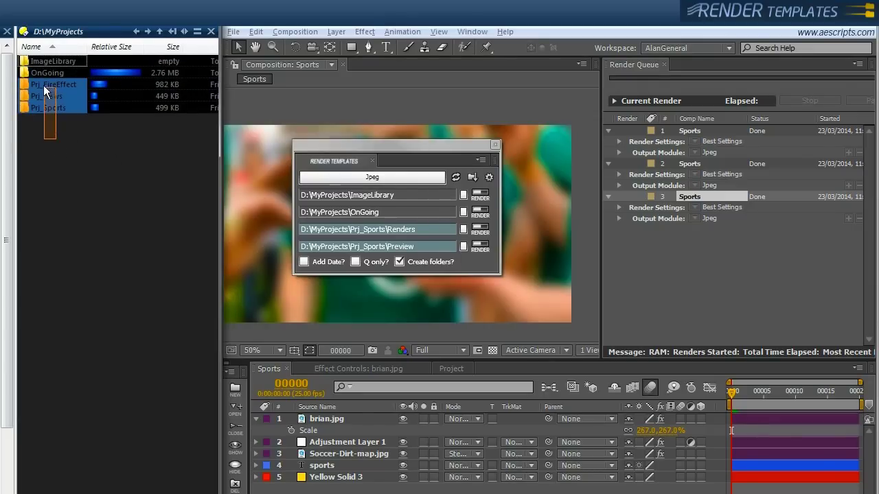
{"action": "left_click", "coordinate": [60, 167]}
{"action": "left_click", "coordinate": [49, 108]}
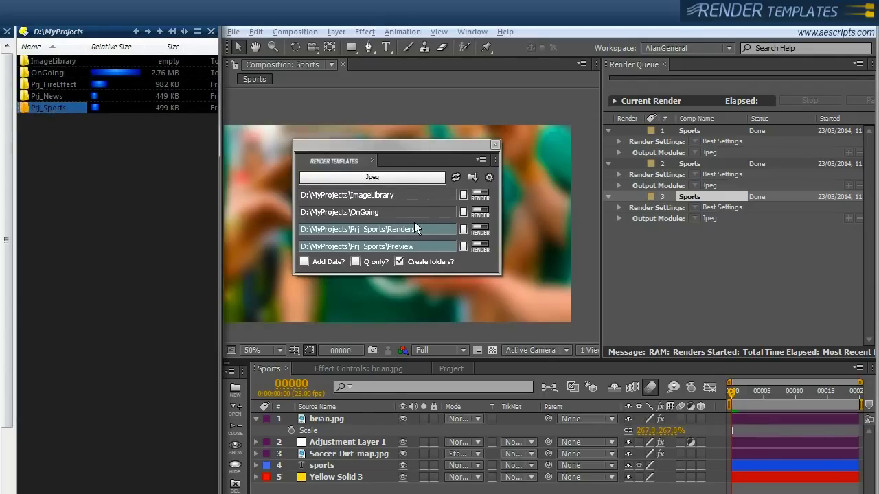
- Render Sports to D:\MyProjects\Prj_Sports\Renders and check the new Sports frames folder there
{"action": "left_click", "coordinate": [456, 252]}
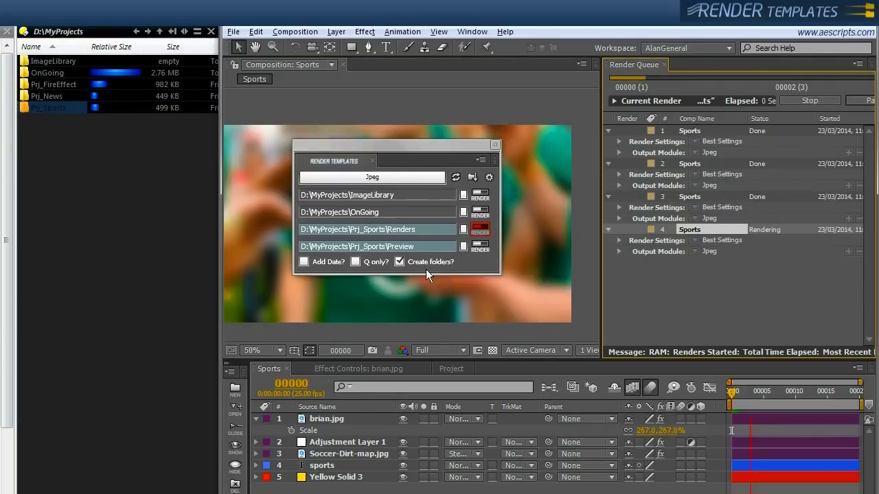
{"action": "double_click", "coordinate": [51, 107]}
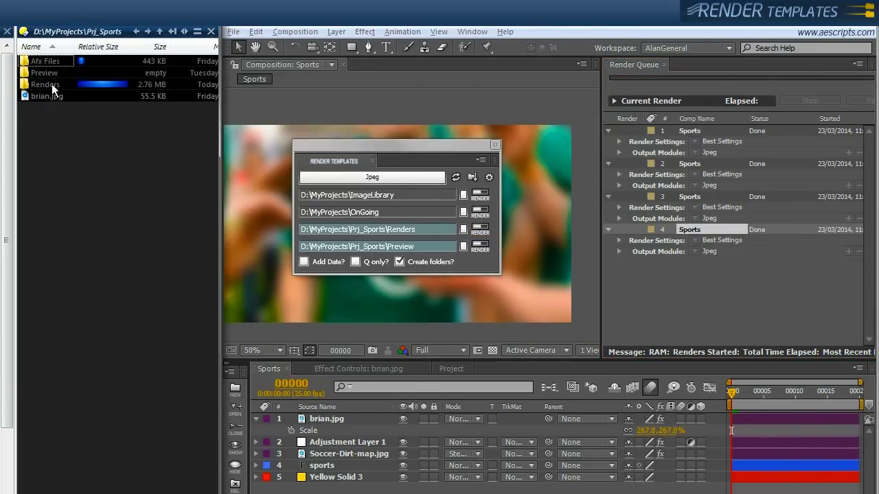
{"action": "double_click", "coordinate": [47, 84]}
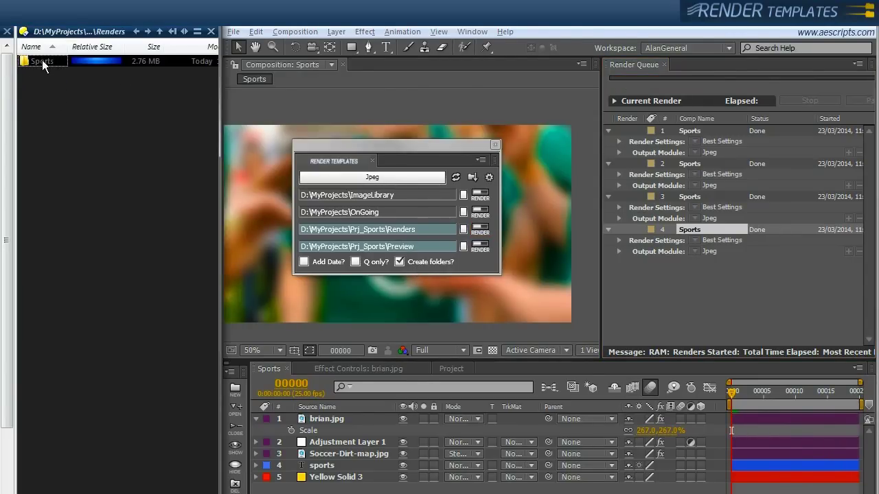
{"action": "double_click", "coordinate": [42, 61]}
{"action": "key", "text": "BackSpace"}
{"action": "key", "text": "BackSpace"}
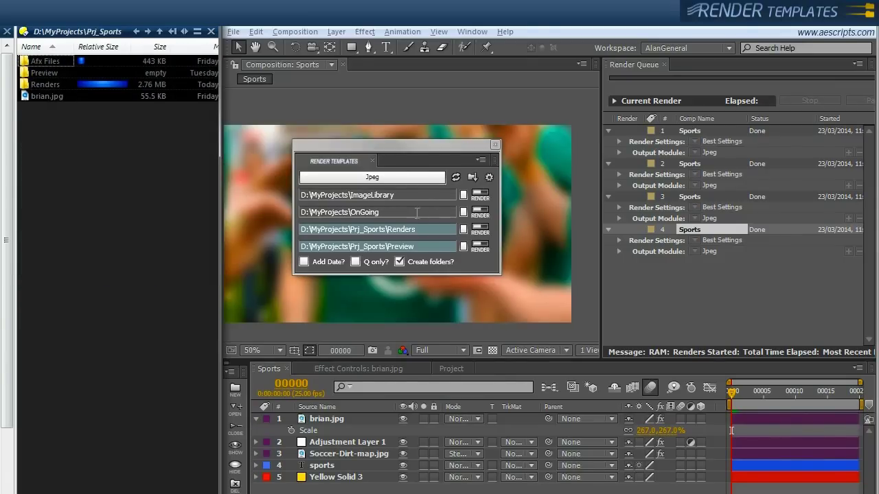
{"action": "left_click", "coordinate": [422, 224]}
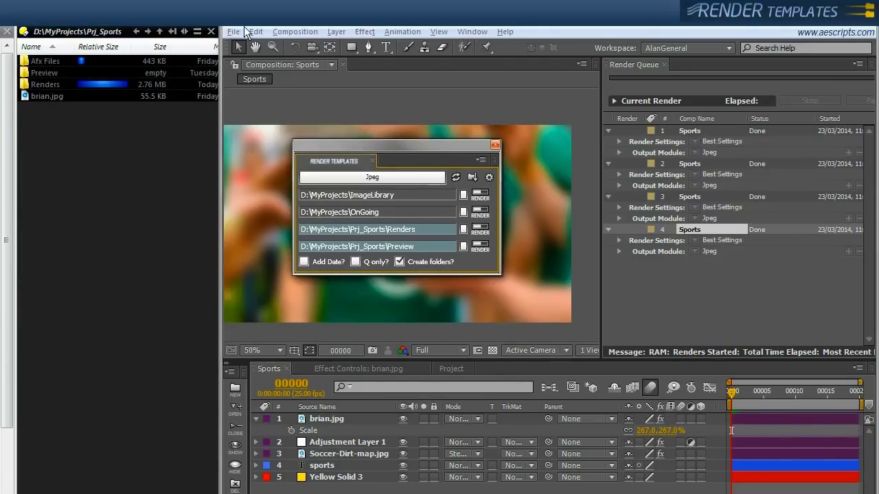
- Open FireEffect.aep from recent projects without saving Sports, and move the panel over the Fire comp
{"action": "left_click", "coordinate": [234, 32]}
{"action": "mouse_move", "coordinate": [255, 80]}
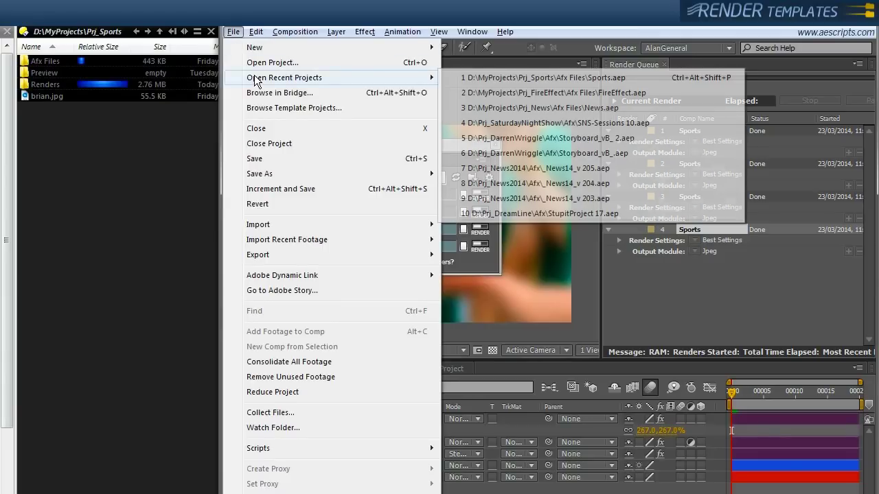
{"action": "left_click", "coordinate": [553, 93]}
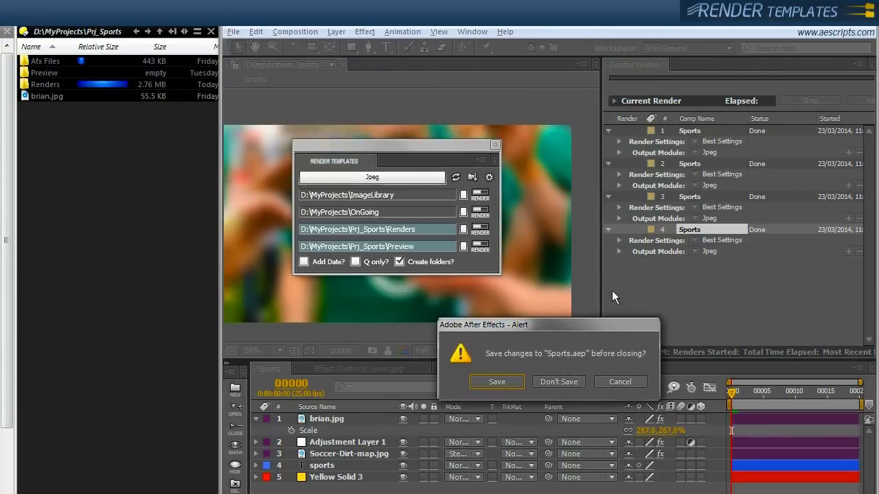
{"action": "left_click", "coordinate": [559, 382]}
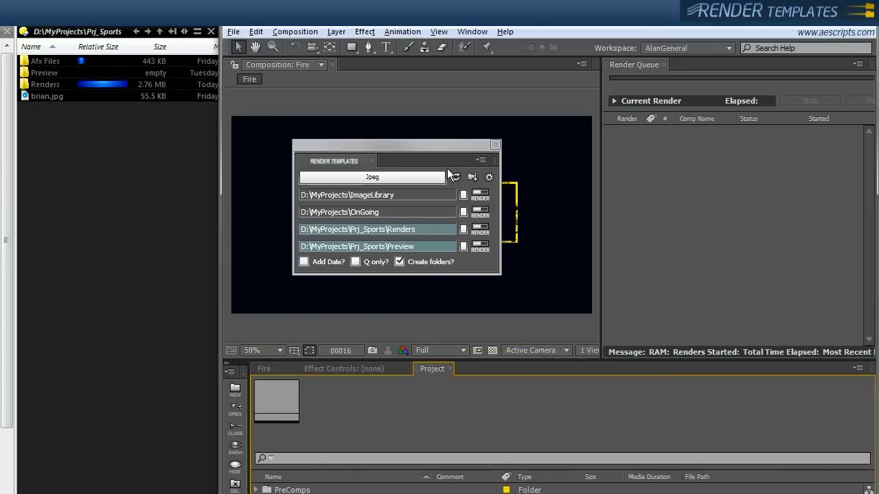
{"action": "mouse_move", "coordinate": [396, 144]}
{"action": "left_mouse_down"}
{"action": "mouse_move", "coordinate": [610, 177]}
{"action": "mouse_move", "coordinate": [511, 292]}
{"action": "mouse_move", "coordinate": [406, 146]}
{"action": "left_mouse_up"}
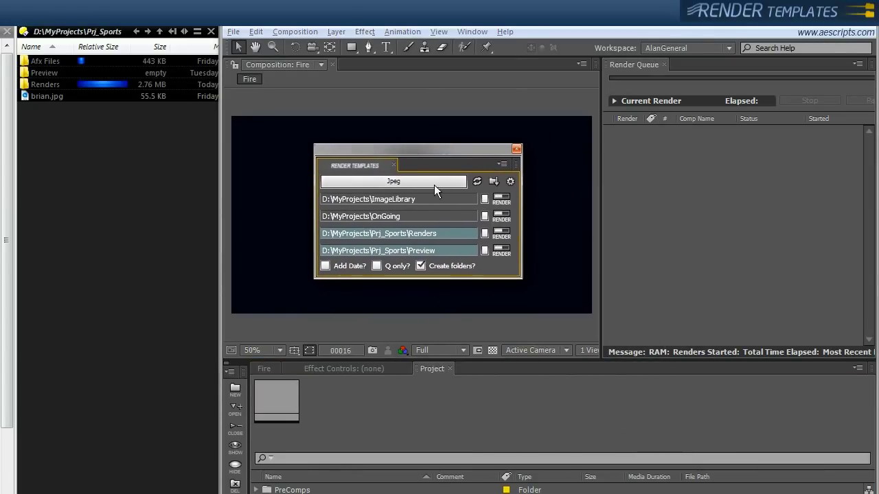
- Refresh template paths to Prj_FireEffect, open the Fire timeline and render Fire to the Renders path
{"action": "left_click", "coordinate": [477, 181]}
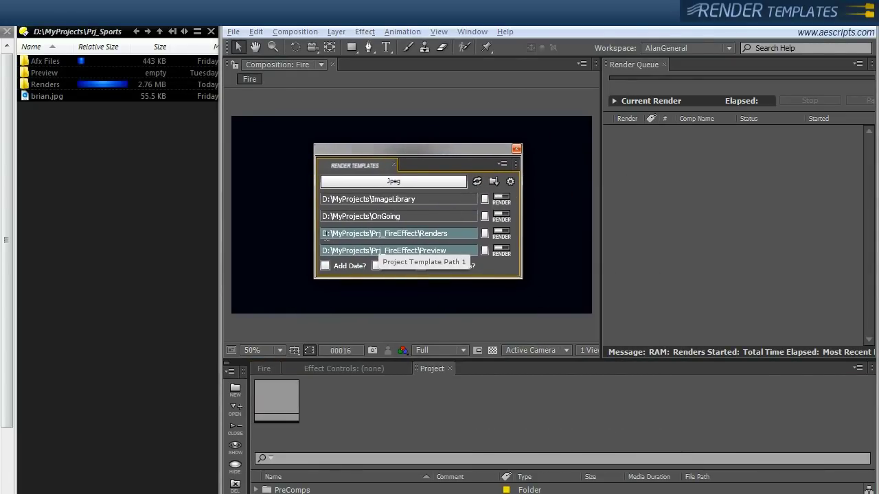
{"action": "double_click", "coordinate": [388, 232]}
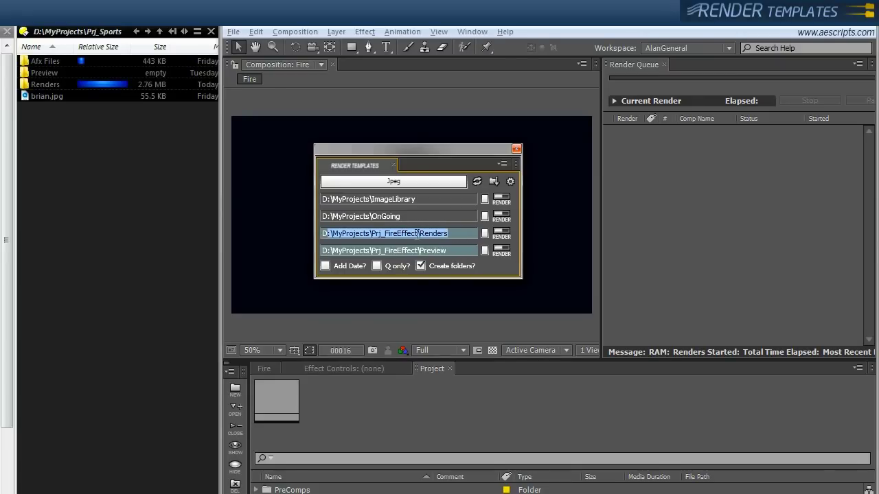
{"action": "left_click", "coordinate": [388, 233]}
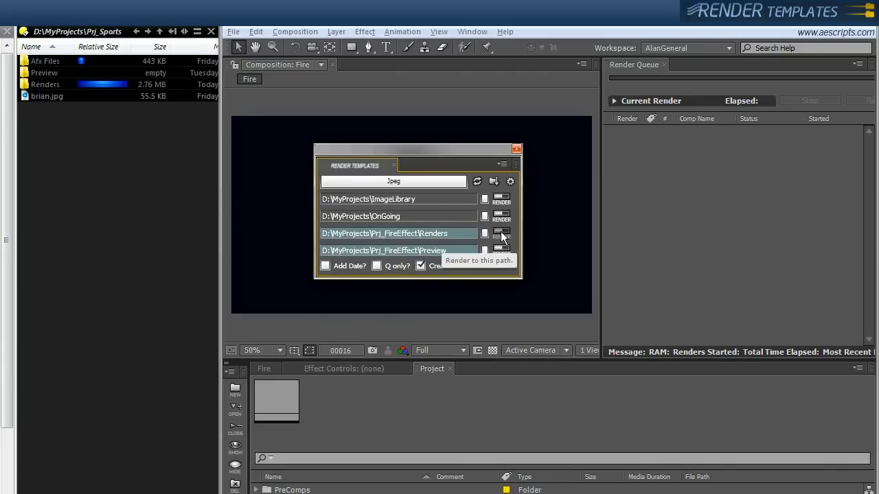
{"action": "left_click", "coordinate": [269, 369]}
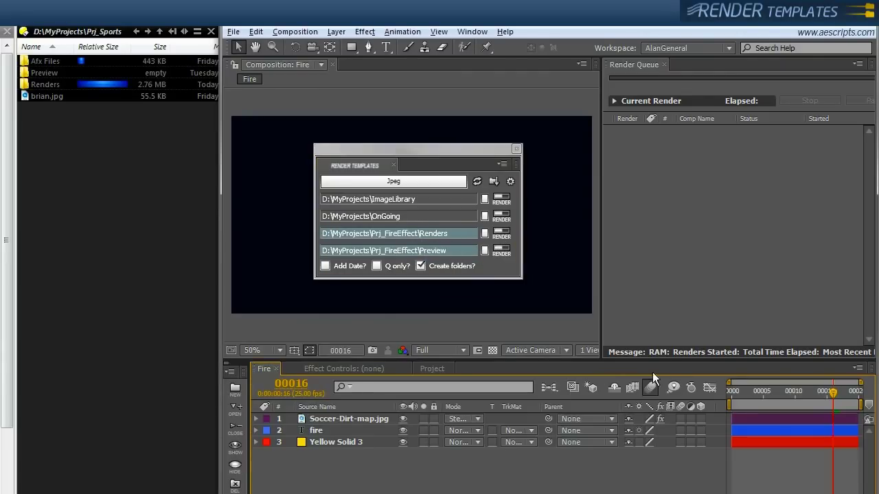
{"action": "left_click", "coordinate": [502, 234]}
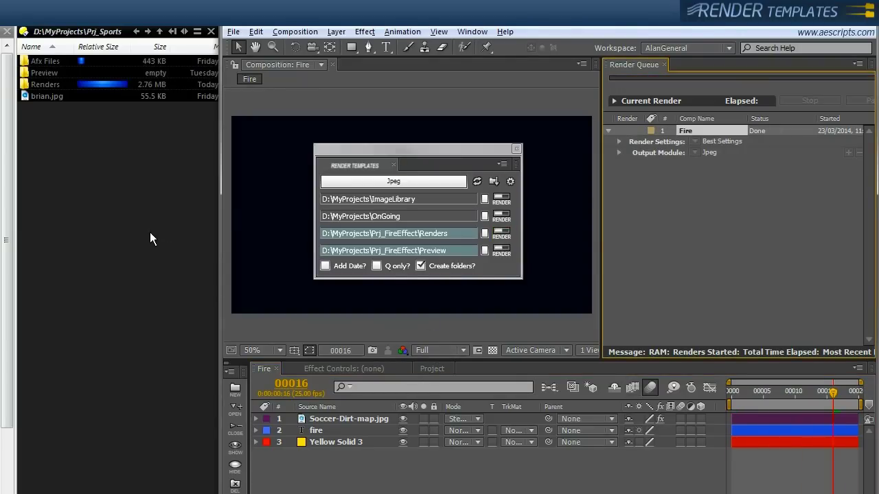
- Browse MyProjects > Prj_FireEffect > Renders to confirm the 1.88 MB Fire folder, then go back up
{"action": "left_click", "coordinate": [97, 116]}
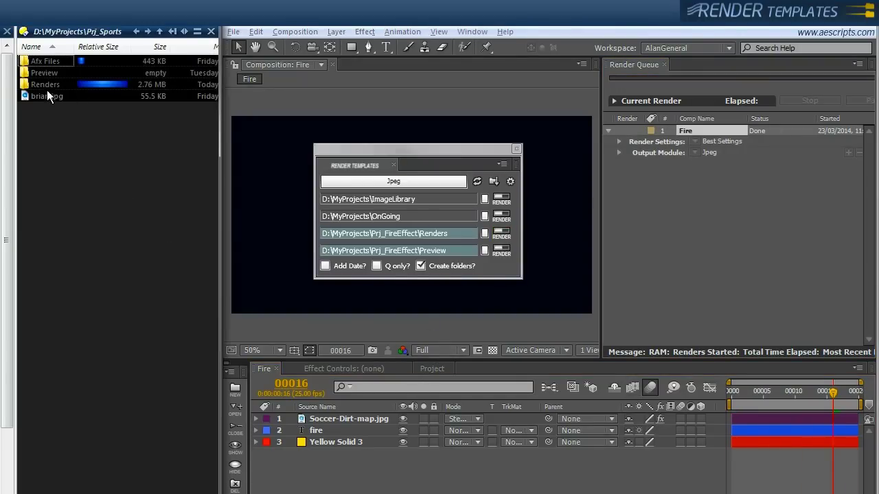
{"action": "key", "text": "BackSpace"}
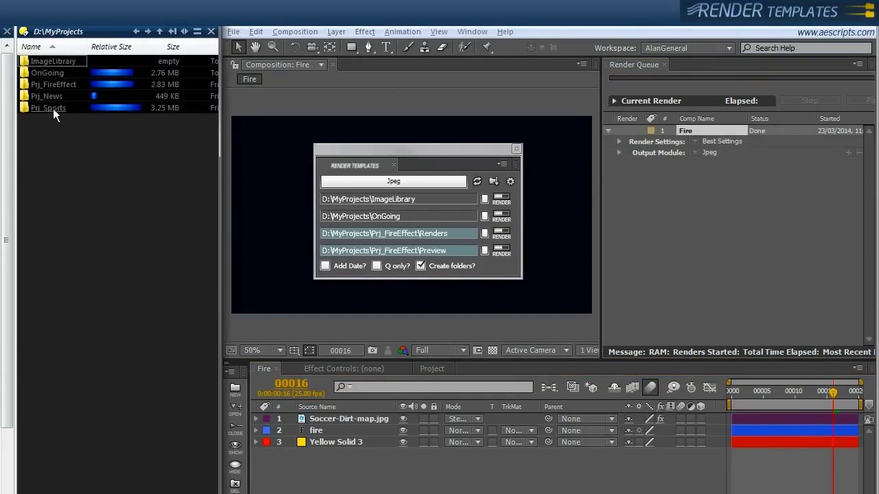
{"action": "left_click", "coordinate": [53, 108]}
{"action": "double_click", "coordinate": [53, 84]}
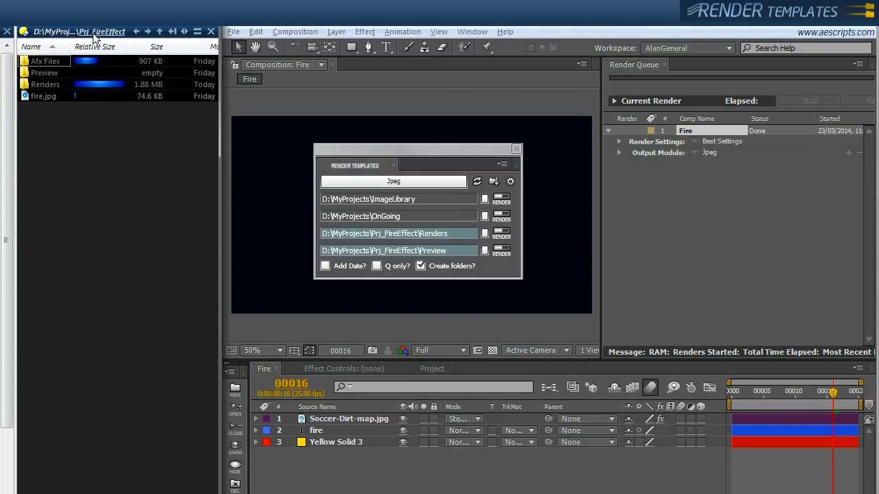
{"action": "double_click", "coordinate": [42, 84]}
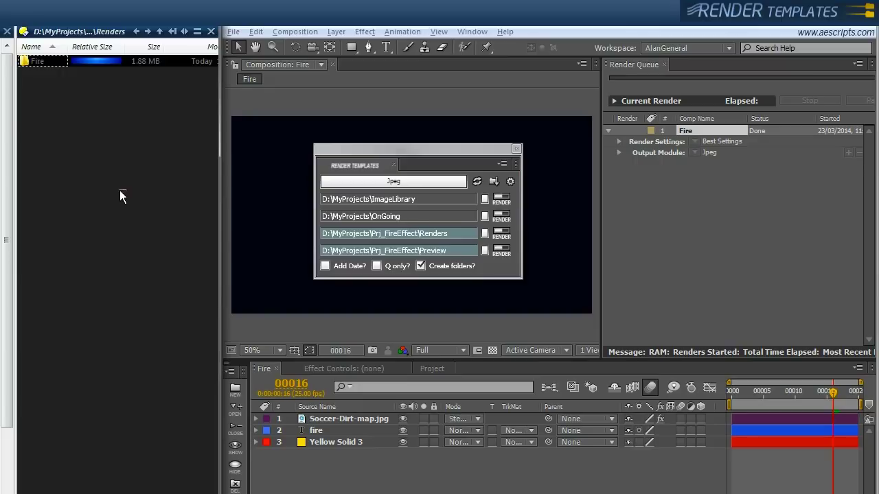
{"action": "key", "text": "BackSpace"}
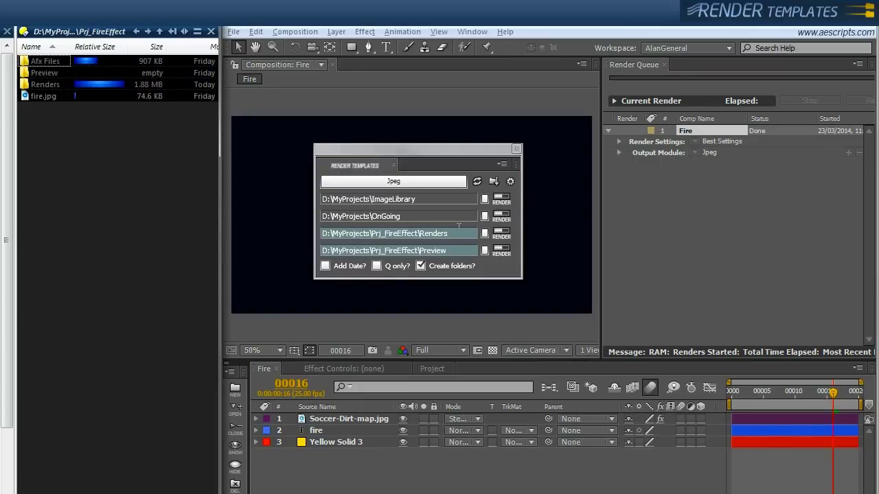
- Render Fire to the Preview path and inspect the Fire jpg frames in Preview > Fire
{"action": "left_click", "coordinate": [452, 242]}
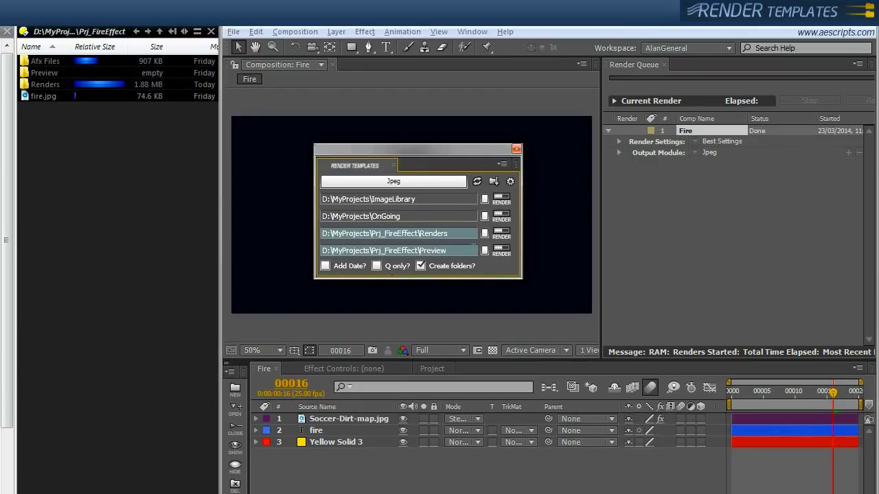
{"action": "left_click", "coordinate": [501, 250]}
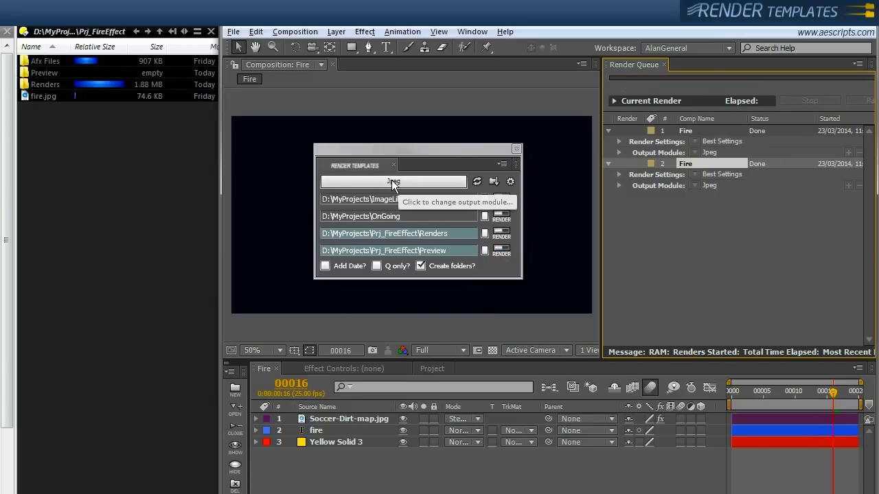
{"action": "double_click", "coordinate": [47, 72]}
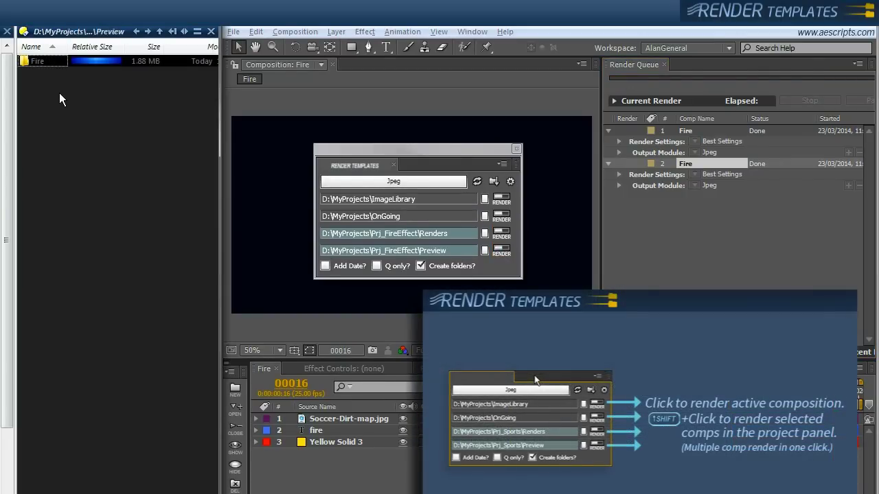
{"action": "double_click", "coordinate": [38, 63]}
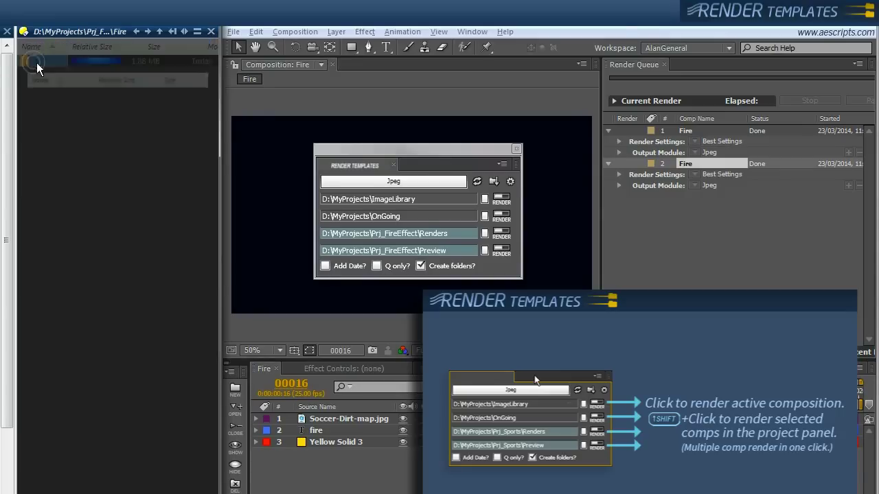
{"action": "left_click", "coordinate": [55, 118]}
{"action": "scroll", "coordinate": [63, 142], "scroll_direction": "up", "scroll_amount": 3}
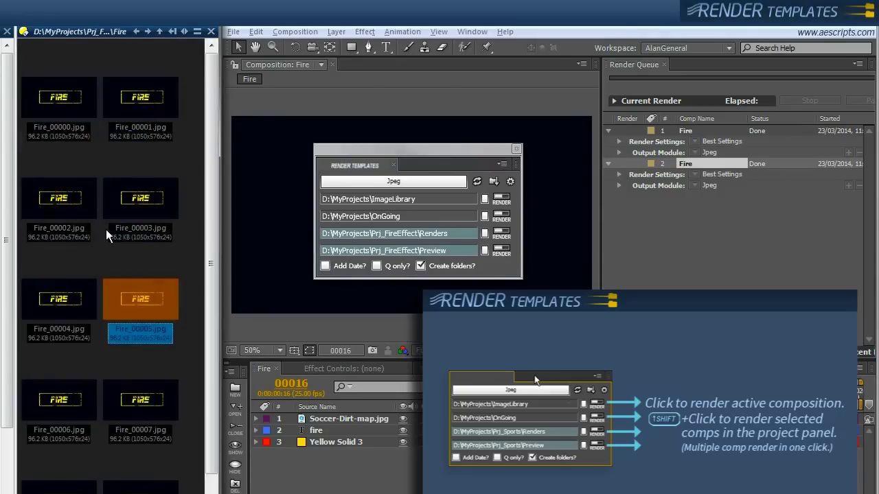
{"action": "key", "text": "BackSpace"}
{"action": "key", "text": "BackSpace"}
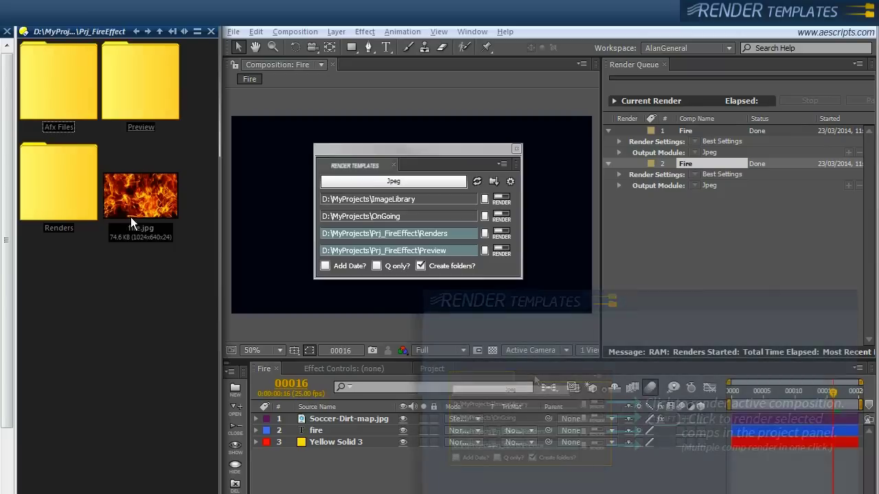
{"action": "scroll", "coordinate": [134, 254], "scroll_direction": "down", "scroll_amount": 3}
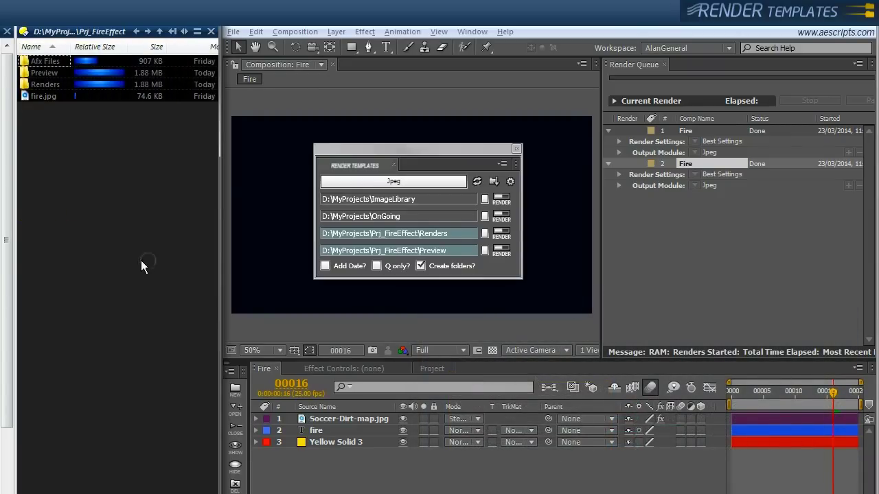
- Go up to D:\MyProjects in the file browser and nudge the Render Templates window left
{"action": "key", "text": "BackSpace"}
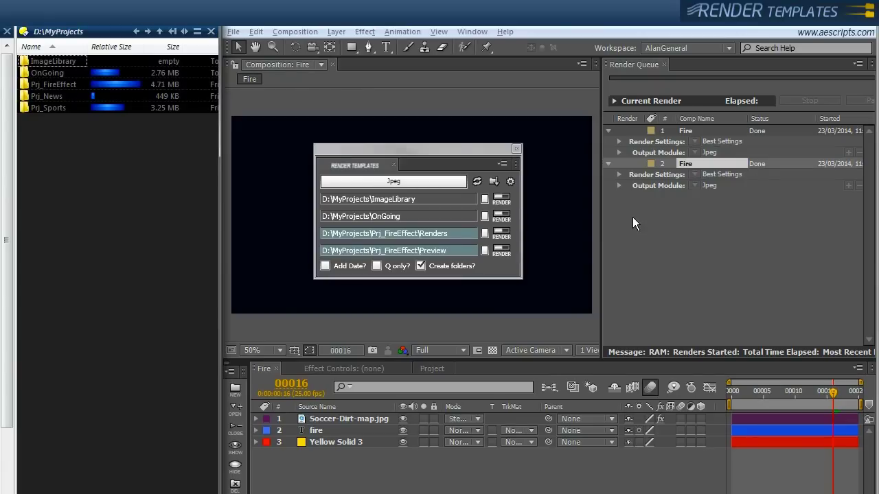
{"action": "left_click_drag", "start_coordinate": [409, 150], "coordinate": [386, 142]}
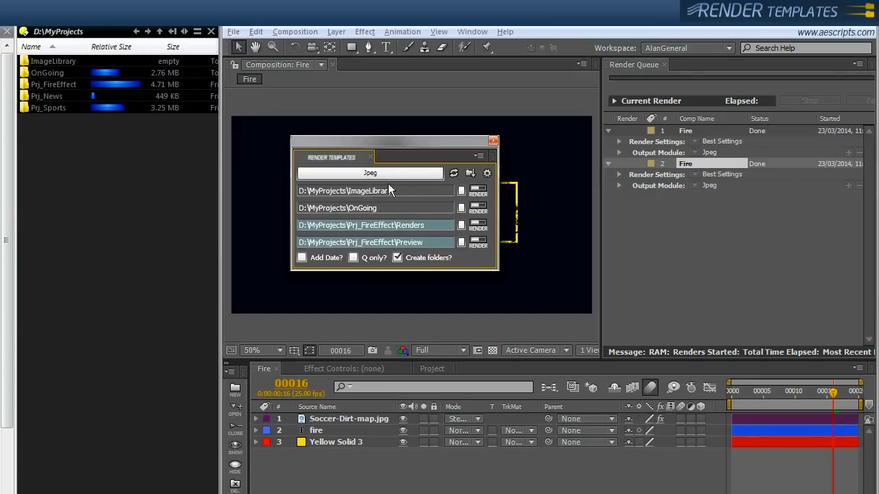
- Open News.aep from recent projects without saving FireEffect, and reposition the Render Templates window
{"action": "left_click", "coordinate": [233, 32]}
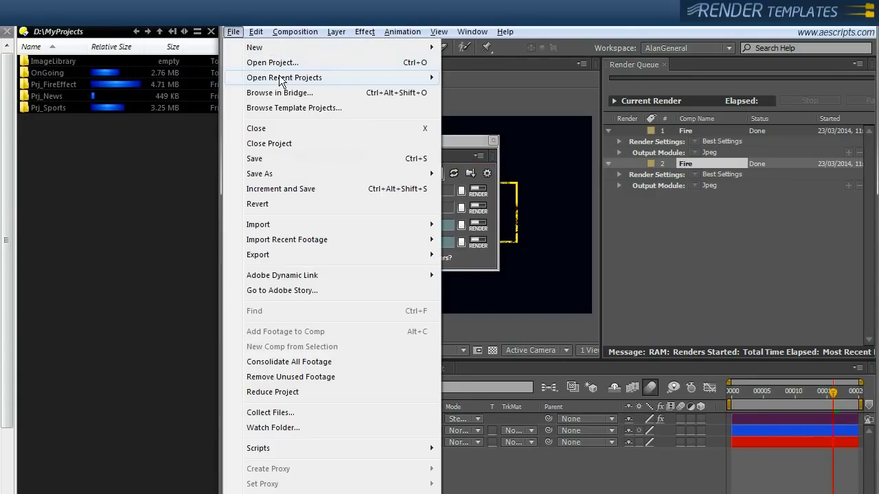
{"action": "mouse_move", "coordinate": [319, 77]}
{"action": "left_click", "coordinate": [558, 110]}
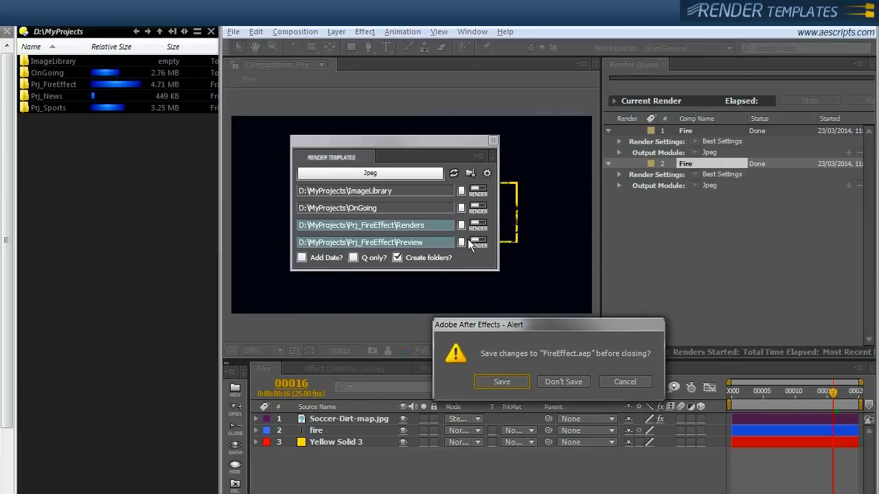
{"action": "left_click", "coordinate": [563, 382]}
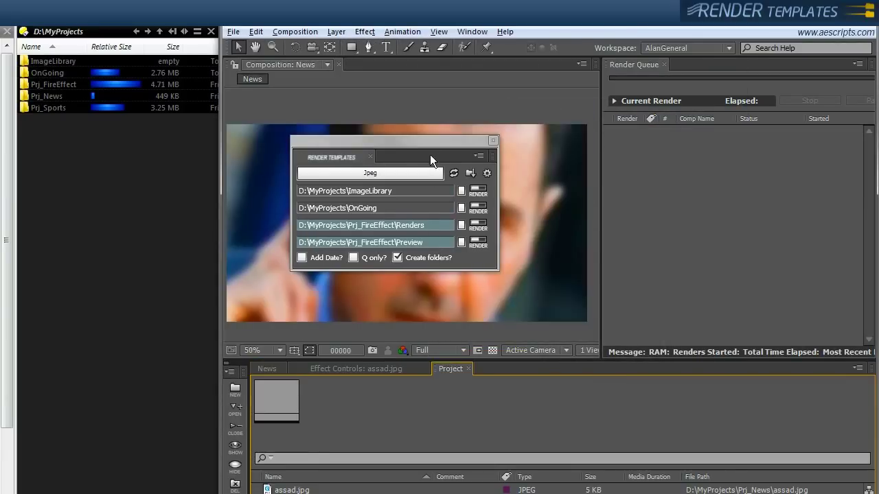
{"action": "left_click_drag", "start_coordinate": [328, 193], "coordinate": [391, 162]}
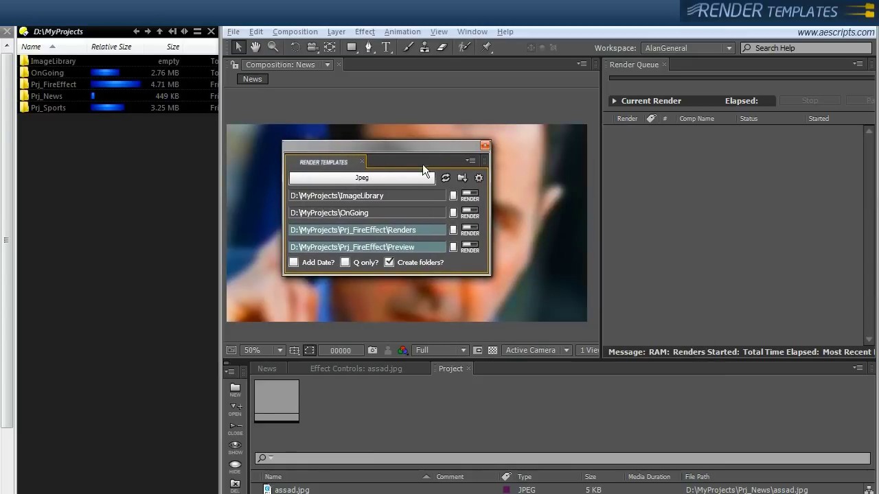
- Refresh template paths to Prj_News and render the News comp to both Renders and Preview
{"action": "left_click", "coordinate": [446, 178]}
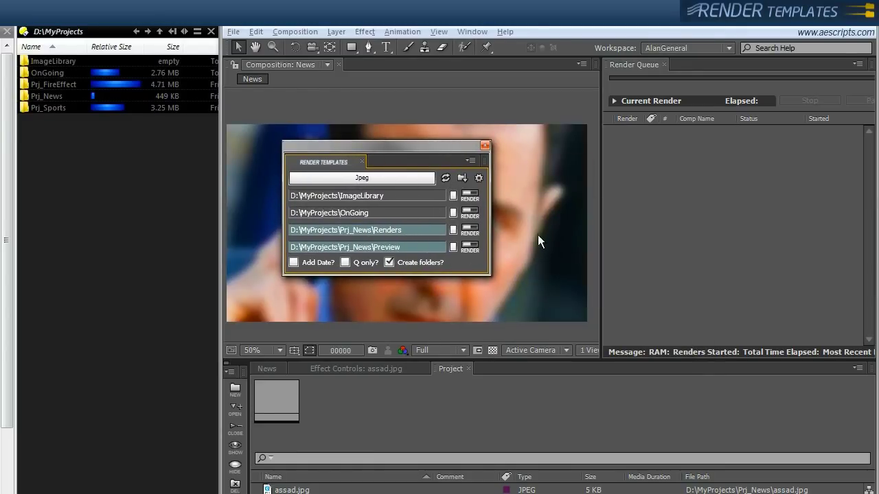
{"action": "left_click", "coordinate": [267, 367]}
{"action": "left_click", "coordinate": [471, 229]}
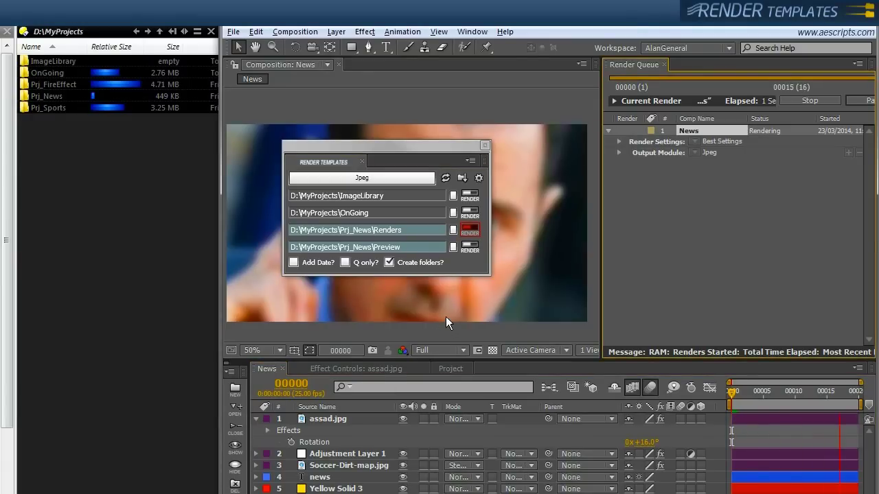
{"action": "left_click_drag", "start_coordinate": [386, 230], "coordinate": [438, 239]}
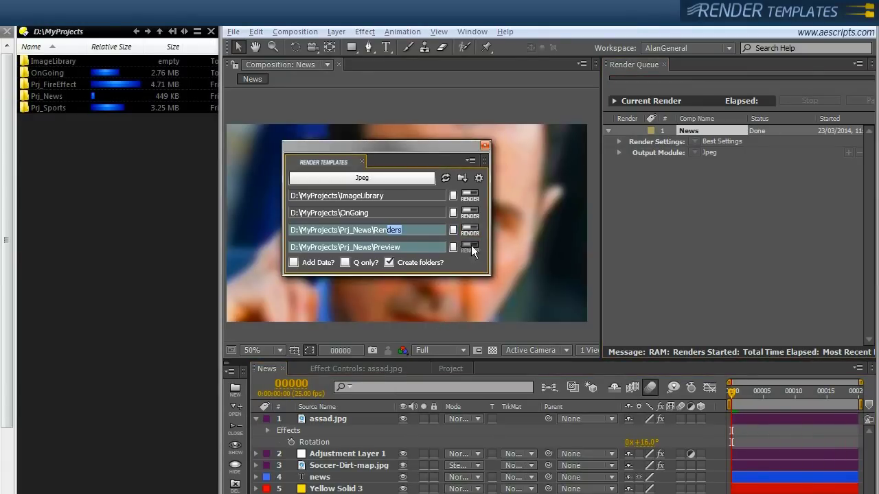
{"action": "left_click", "coordinate": [470, 247]}
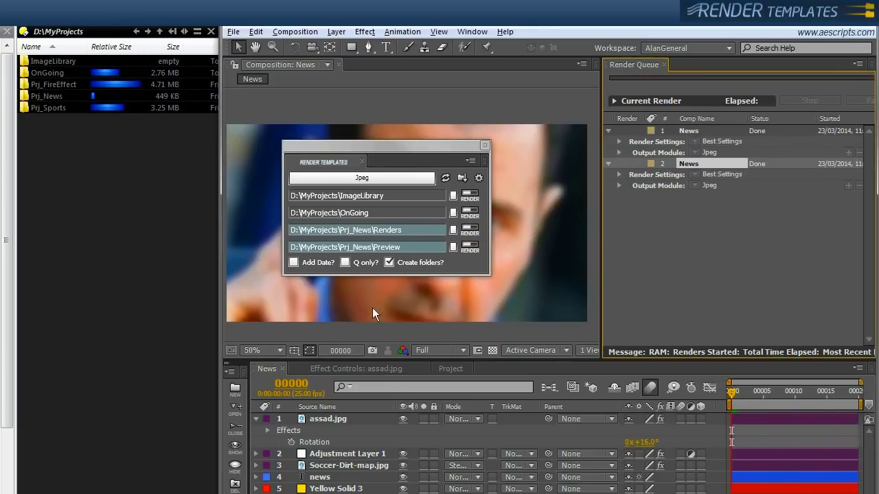
- Check the contents of the Preview and Renders folders inside Prj_News in the file browser
{"action": "left_click", "coordinate": [142, 168]}
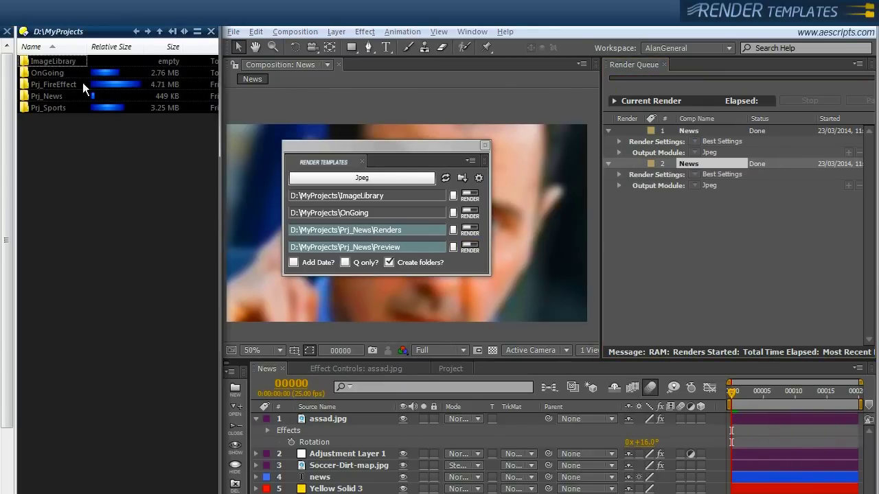
{"action": "double_click", "coordinate": [50, 96]}
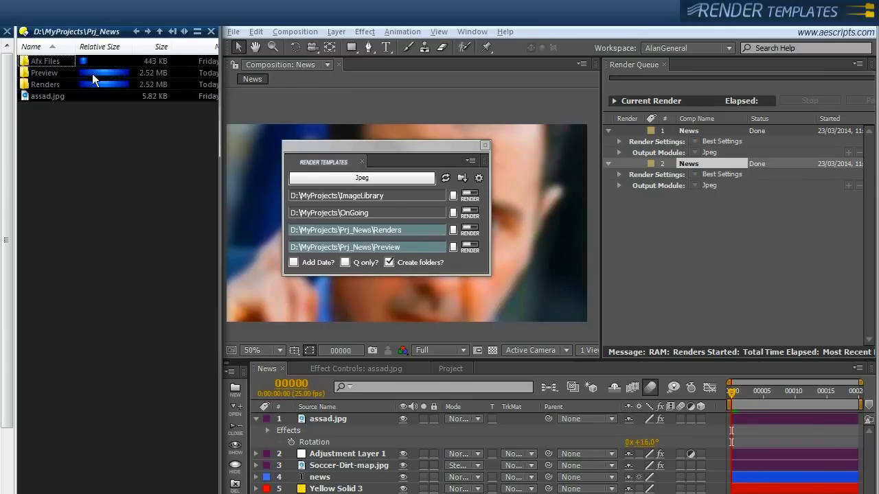
{"action": "double_click", "coordinate": [60, 74]}
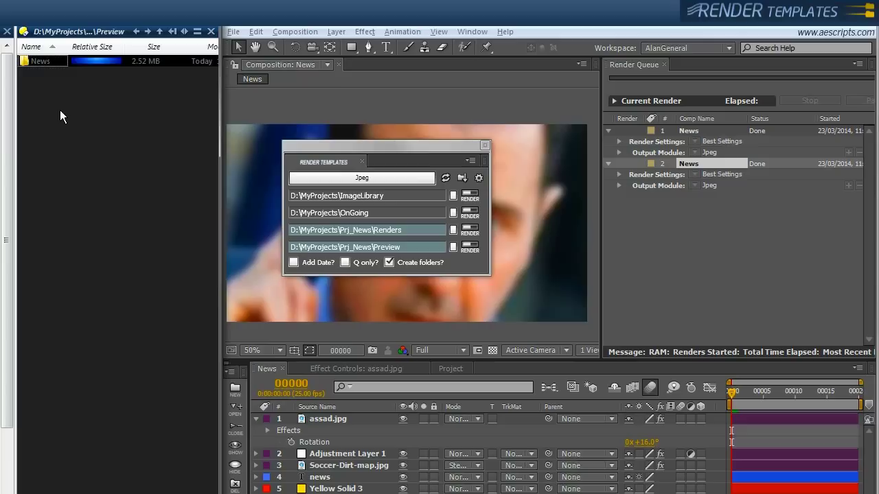
{"action": "key", "text": "BackSpace"}
{"action": "double_click", "coordinate": [42, 85]}
{"action": "key", "text": "BackSpace"}
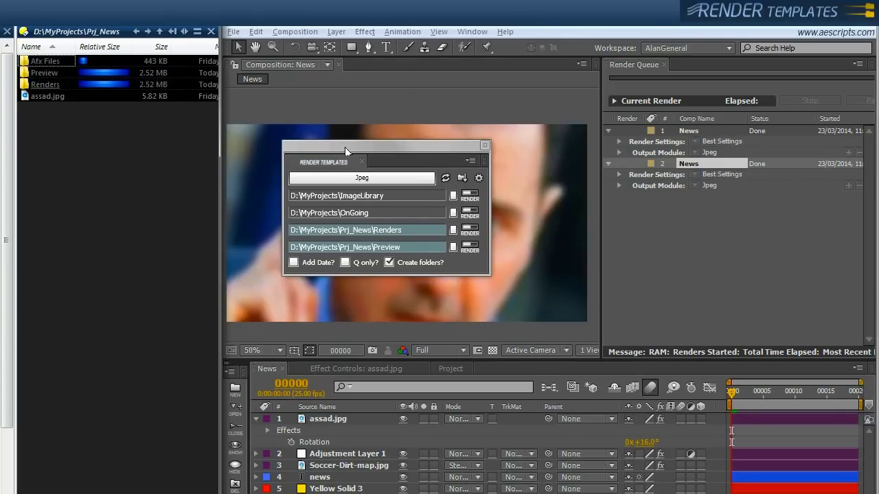
- Widen the Render Templates panel to show the full Preview and Renders paths
{"action": "left_click_drag", "start_coordinate": [345, 147], "coordinate": [331, 154]}
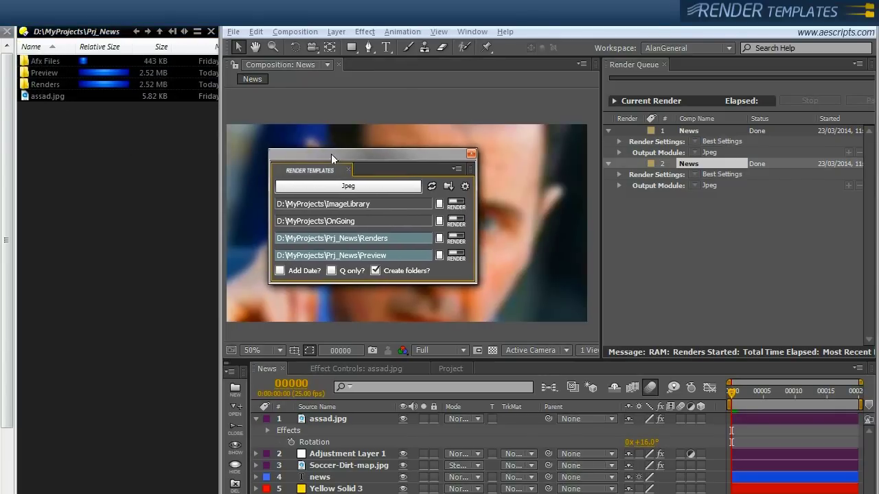
{"action": "left_click", "coordinate": [361, 238]}
{"action": "left_click_drag", "start_coordinate": [387, 255], "coordinate": [230, 258]}
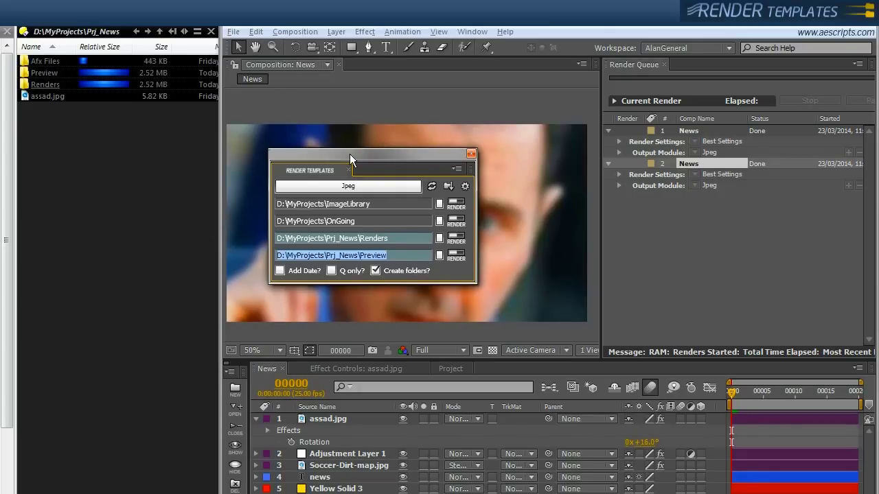
{"action": "left_click_drag", "start_coordinate": [350, 154], "coordinate": [327, 155]}
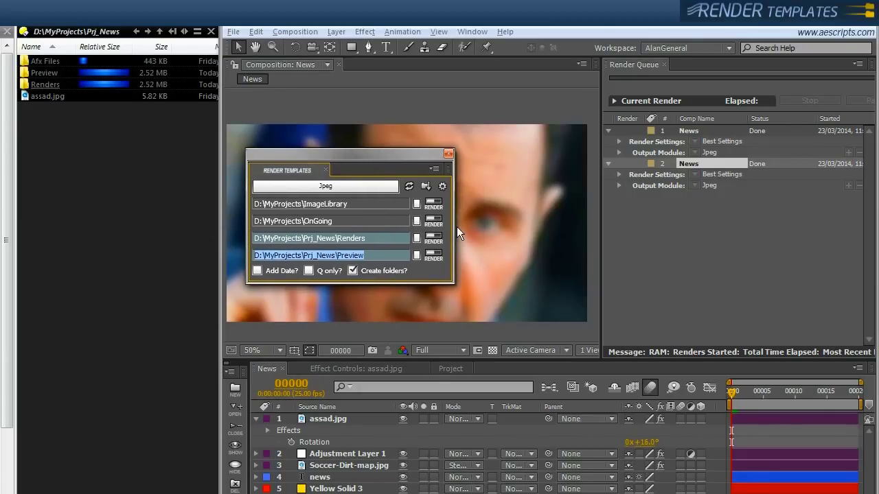
{"action": "left_click_drag", "start_coordinate": [453, 224], "coordinate": [850, 213]}
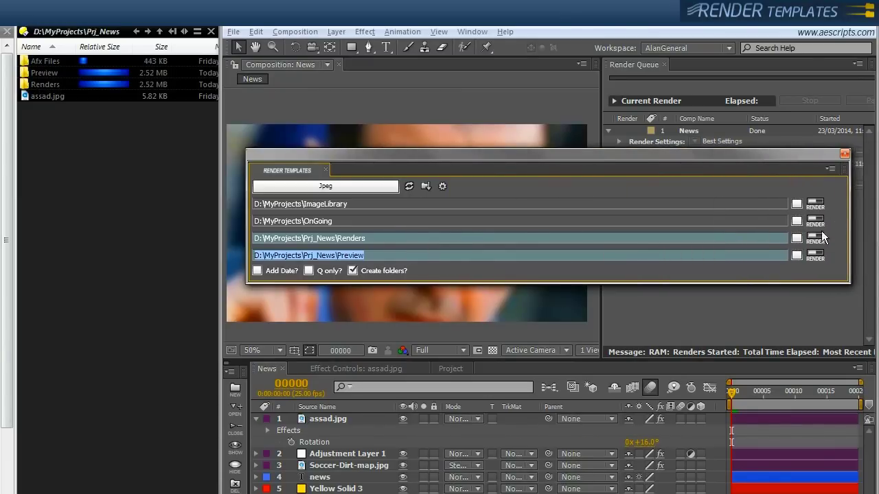
{"action": "left_click", "coordinate": [386, 240]}
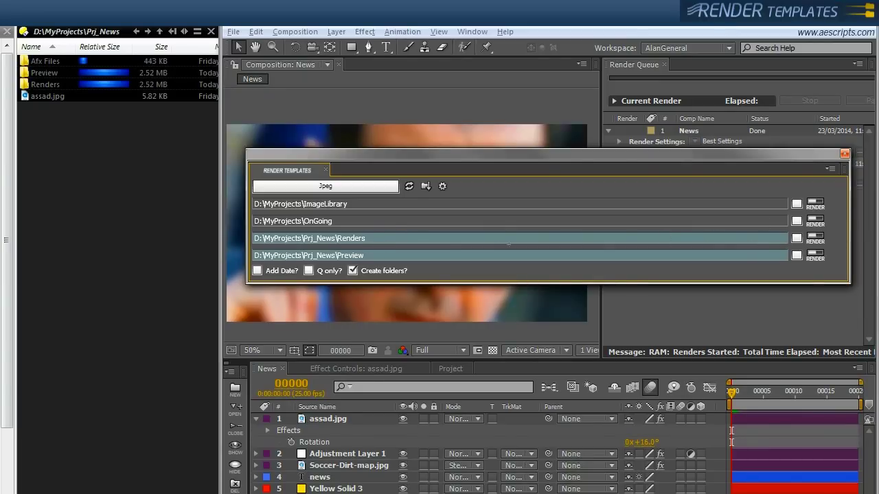
{"action": "left_click_drag", "start_coordinate": [507, 244], "coordinate": [282, 238]}
- Narrow the panel back, inspect the ImageLibrary memo path, and open the Render Templates settings
{"action": "left_click_drag", "start_coordinate": [849, 222], "coordinate": [455, 221]}
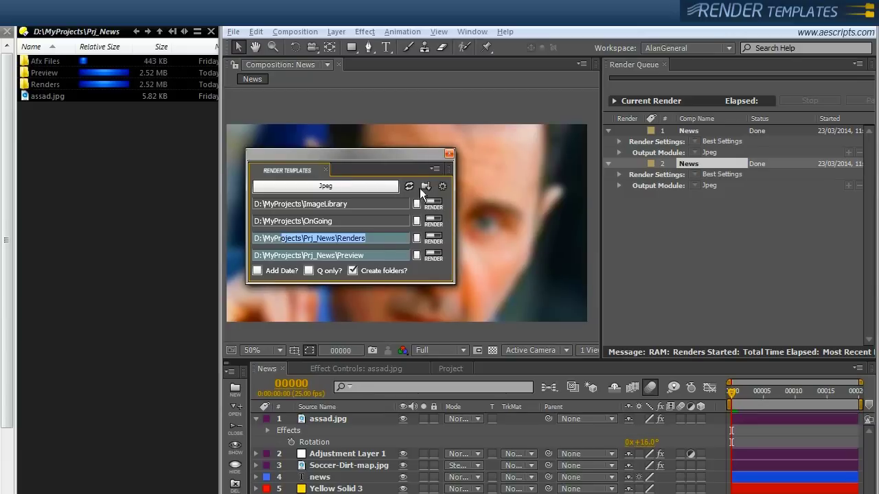
{"action": "left_click_drag", "start_coordinate": [357, 168], "coordinate": [393, 163]}
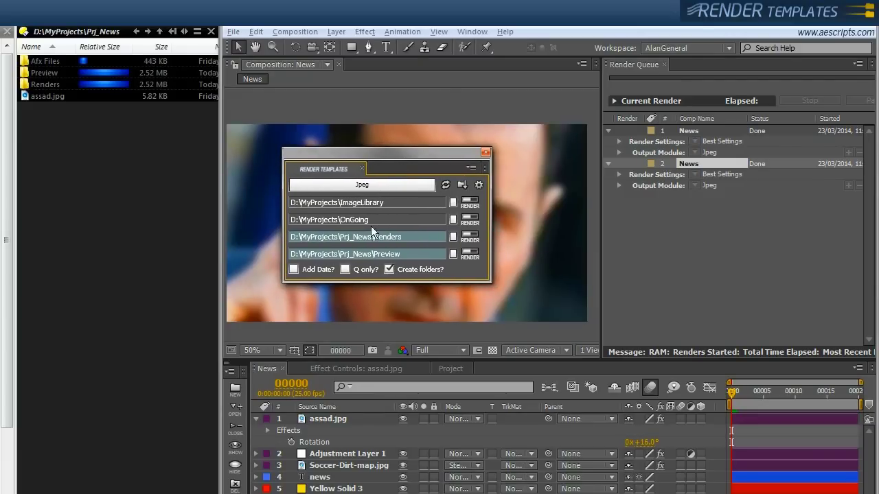
{"action": "left_click_drag", "start_coordinate": [402, 237], "coordinate": [374, 237]}
{"action": "left_click_drag", "start_coordinate": [402, 203], "coordinate": [257, 205]}
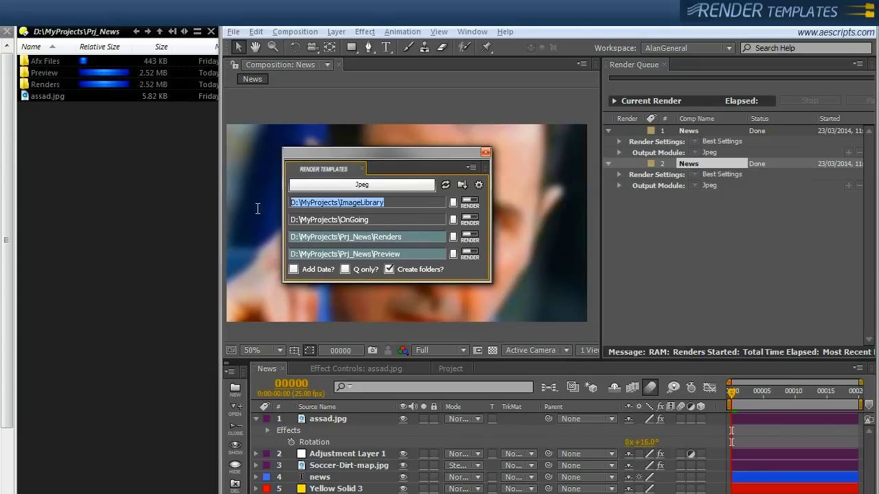
{"action": "left_click", "coordinate": [383, 203]}
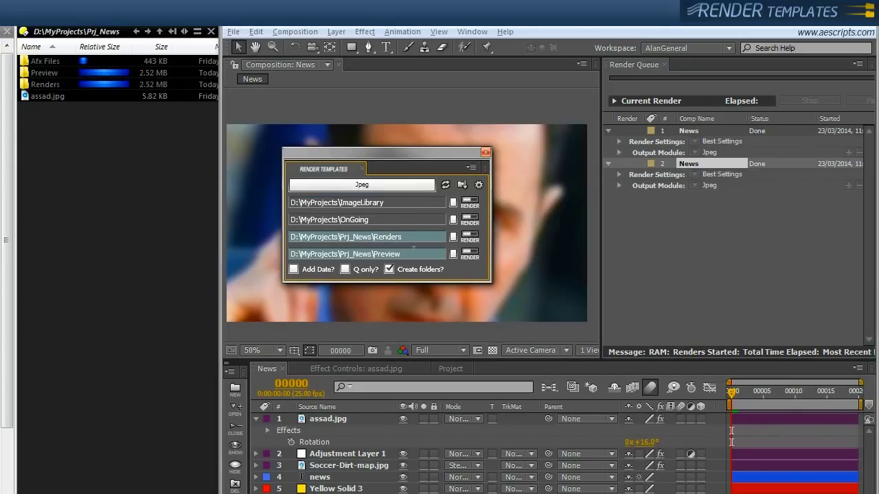
{"action": "left_click", "coordinate": [479, 184]}
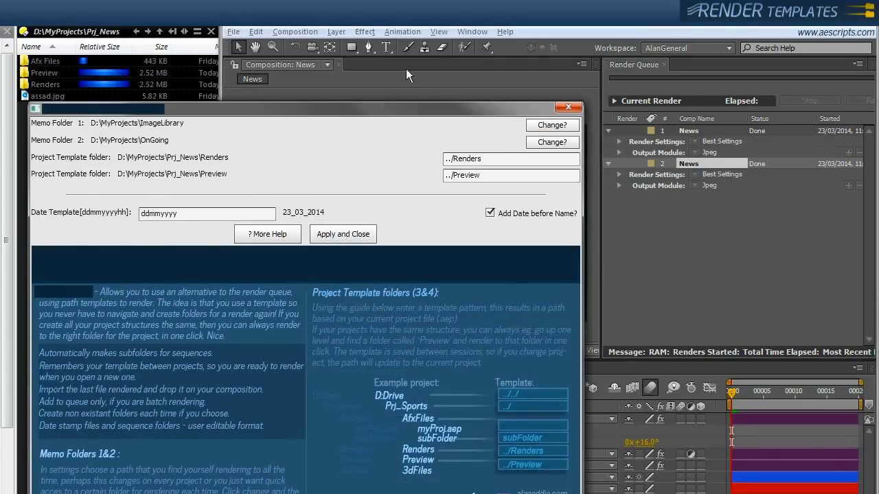
{"action": "left_click_drag", "start_coordinate": [494, 108], "coordinate": [731, 73]}
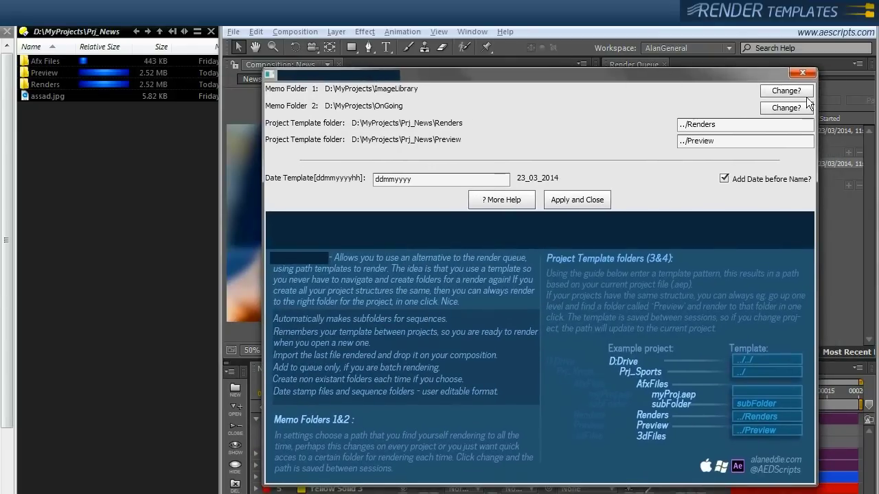
{"action": "left_click", "coordinate": [786, 91]}
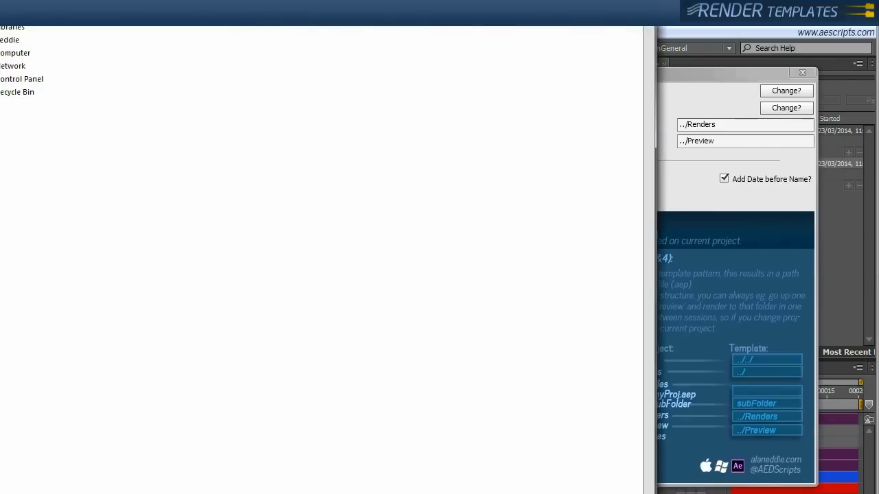
{"action": "left_click", "coordinate": [653, 27]}
{"action": "left_click", "coordinate": [328, 328]}
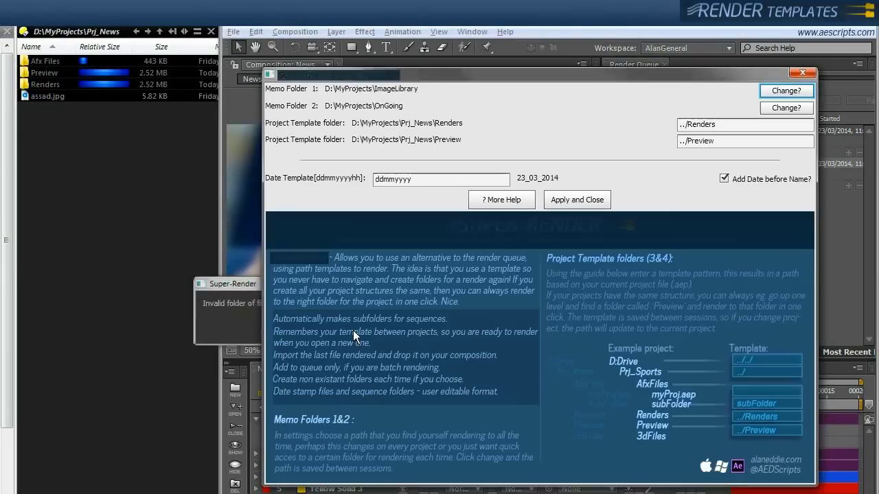
{"action": "left_click_drag", "start_coordinate": [410, 89], "coordinate": [320, 91]}
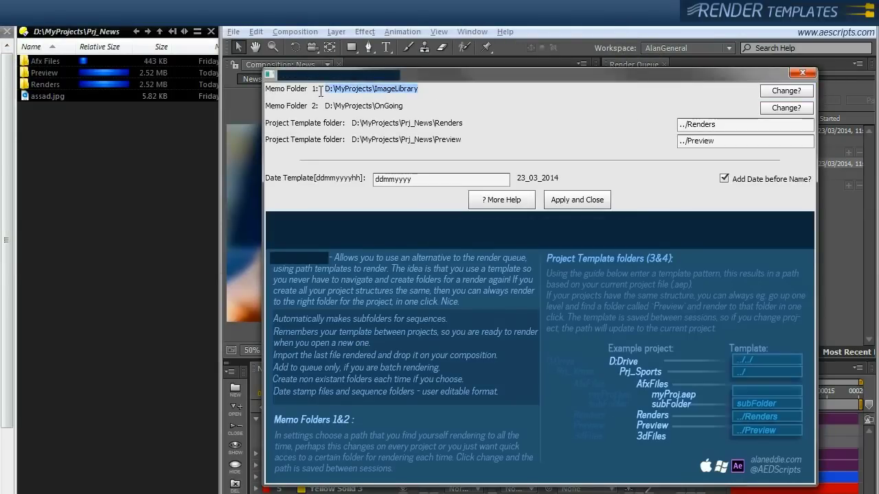
{"action": "left_click_drag", "start_coordinate": [407, 107], "coordinate": [319, 100]}
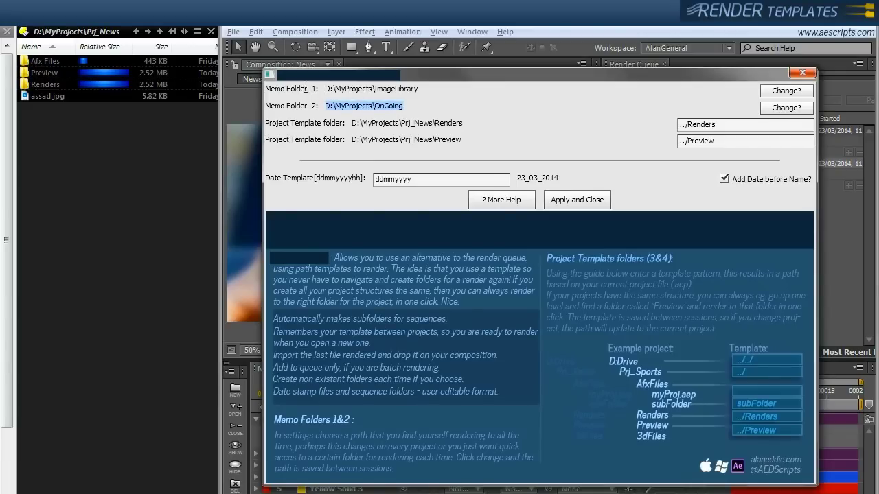
{"action": "left_click", "coordinate": [410, 88]}
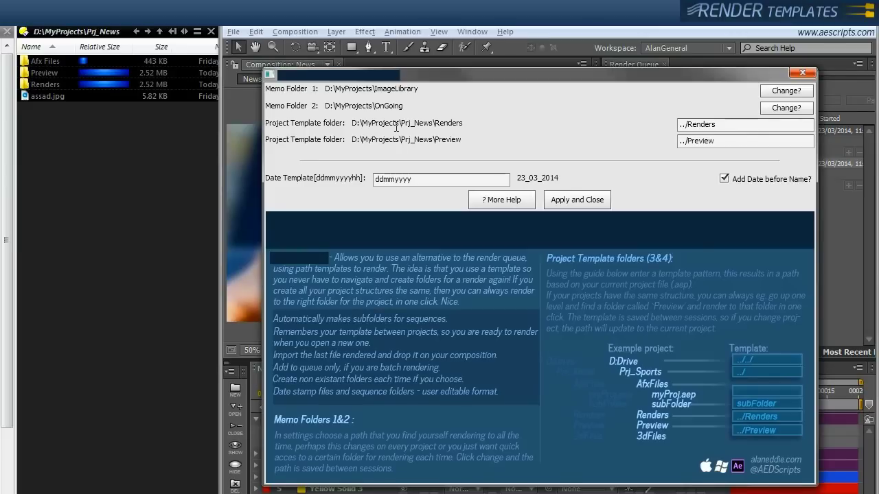
{"action": "double_click", "coordinate": [702, 125]}
{"action": "mouse_move", "coordinate": [693, 75]}
{"action": "left_mouse_down"}
{"action": "mouse_move", "coordinate": [670, 79]}
{"action": "mouse_move", "coordinate": [681, 88]}
{"action": "left_mouse_up"}
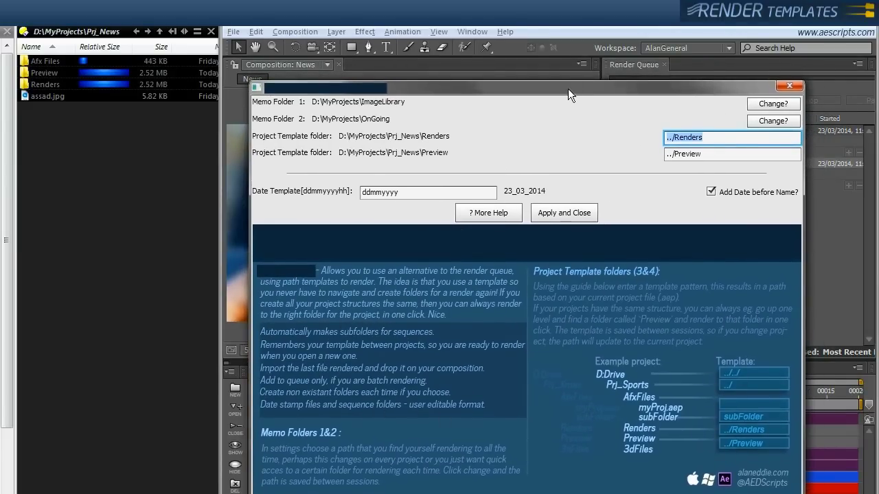
{"action": "left_click_drag", "start_coordinate": [568, 89], "coordinate": [583, 41]}
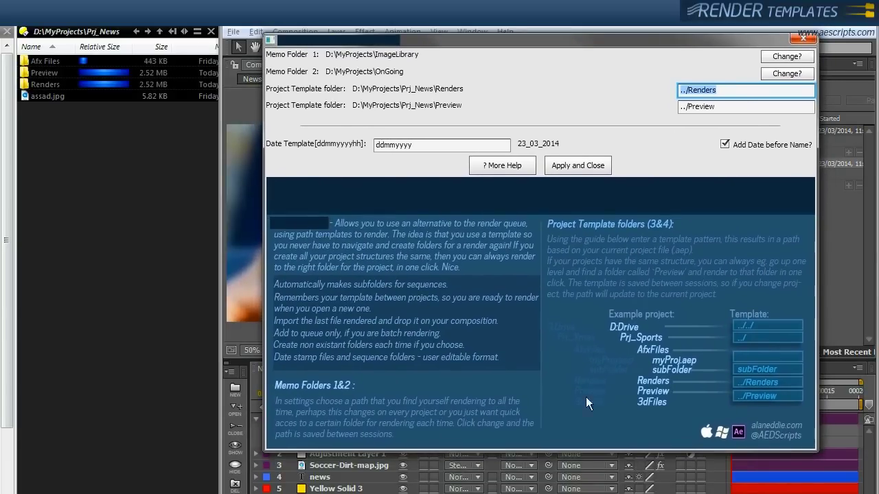
{"action": "left_click_drag", "start_coordinate": [718, 90], "coordinate": [673, 88]}
{"action": "left_click_drag", "start_coordinate": [730, 87], "coordinate": [658, 89]}
- Replace the first project template folder with ../../../Renders
{"action": "key", "text": "Delete"}
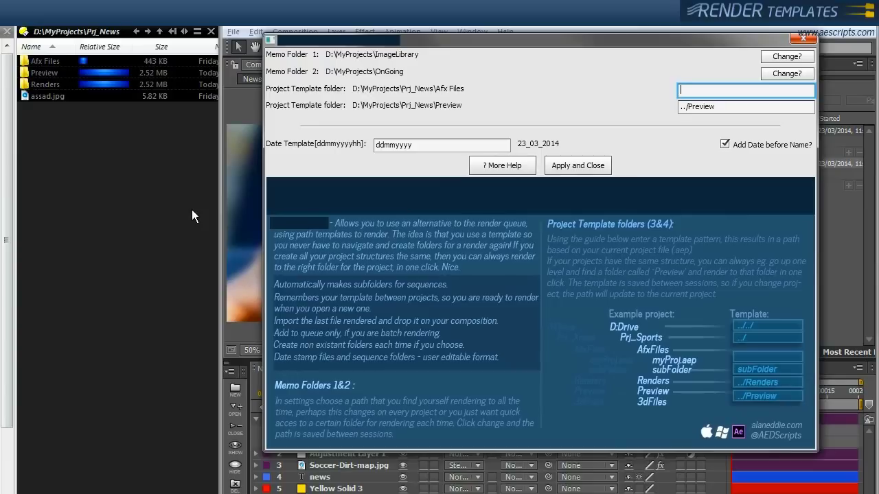
{"action": "type", "text": "render"}
{"action": "left_click", "coordinate": [679, 90]}
{"action": "type", "text": "../"}
{"action": "type", "text": "s"}
{"action": "key", "text": "Left"}
{"action": "key", "text": "Left"}
{"action": "key", "text": "Left"}
{"action": "key", "text": "Left"}
{"action": "key", "text": "Left"}
{"action": "key", "text": "Left"}
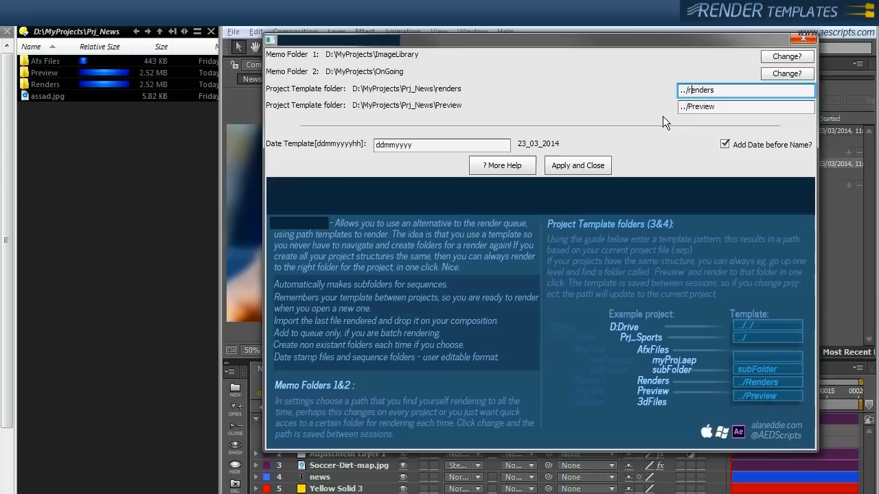
{"action": "key", "text": "BackSpace"}
{"action": "type", "text": "R"}
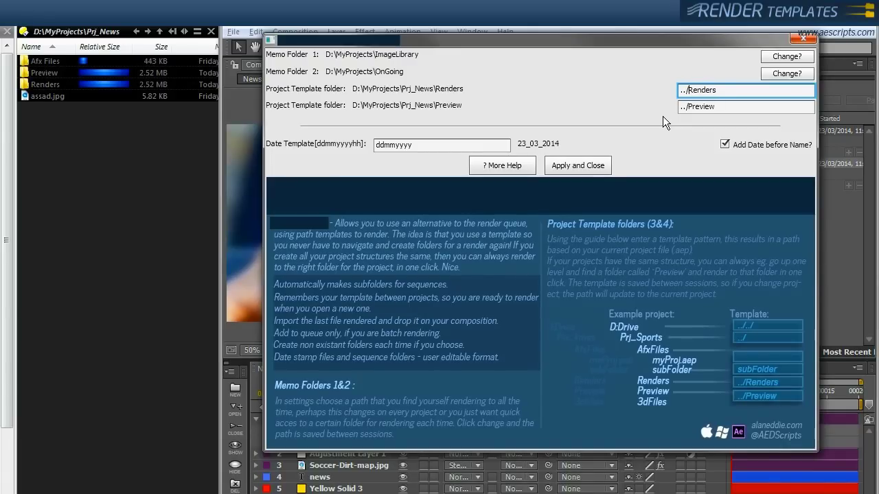
{"action": "type", "text": "../"}
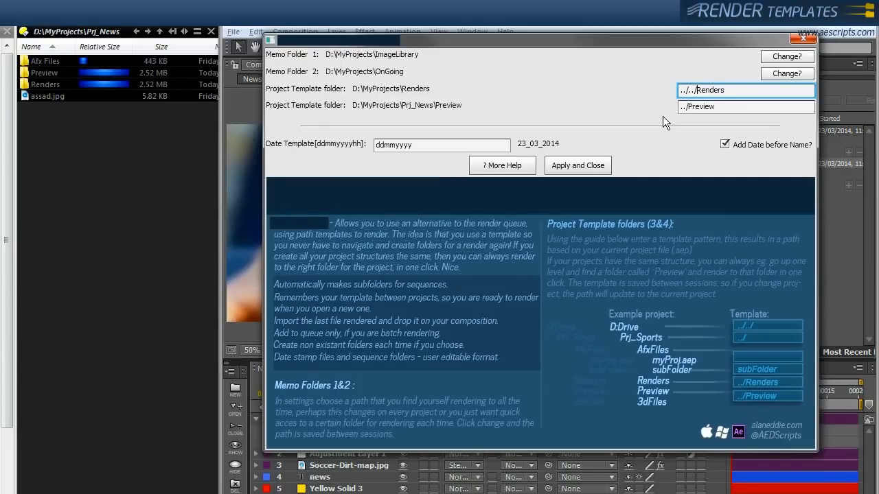
{"action": "type", "text": "../"}
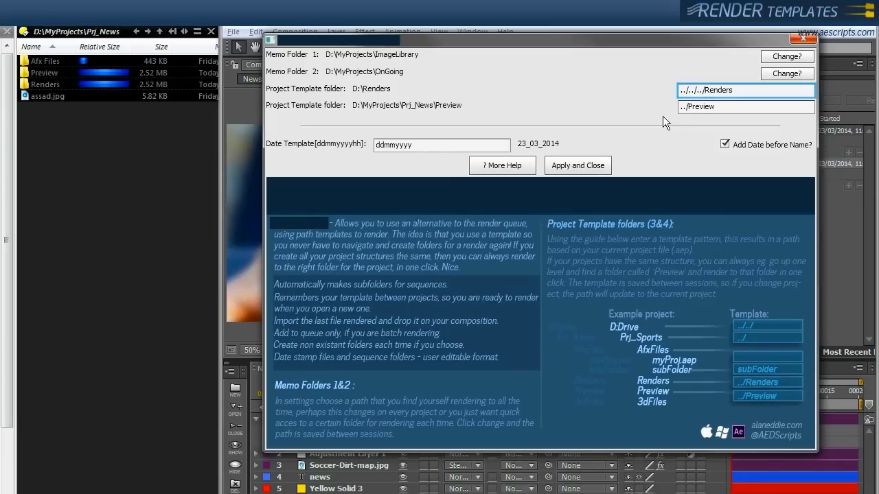
- Confirm the ../../../Renders template resolves to D:\Renders
{"action": "left_click", "coordinate": [361, 88]}
{"action": "left_click_drag", "start_coordinate": [373, 85], "coordinate": [391, 88]}
{"action": "left_click_drag", "start_coordinate": [740, 92], "coordinate": [627, 96]}
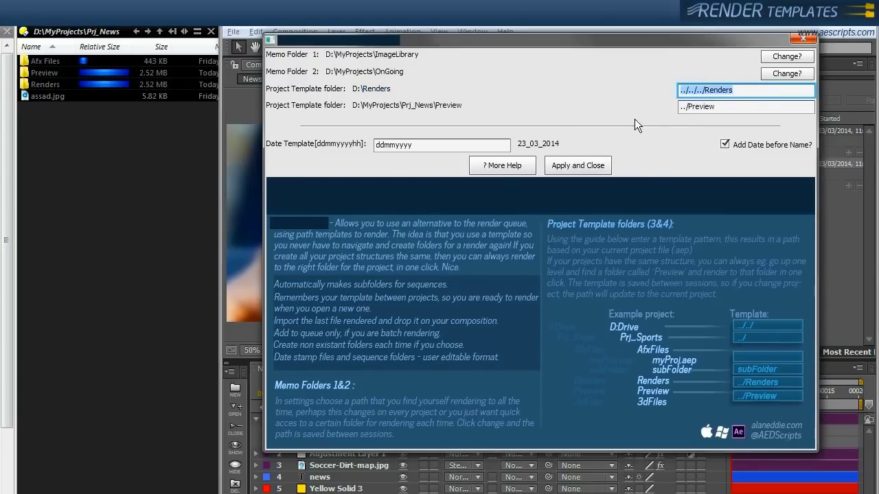
- Apply the settings and check the D:\Renders path now shown in the panel
{"action": "left_click", "coordinate": [554, 166]}
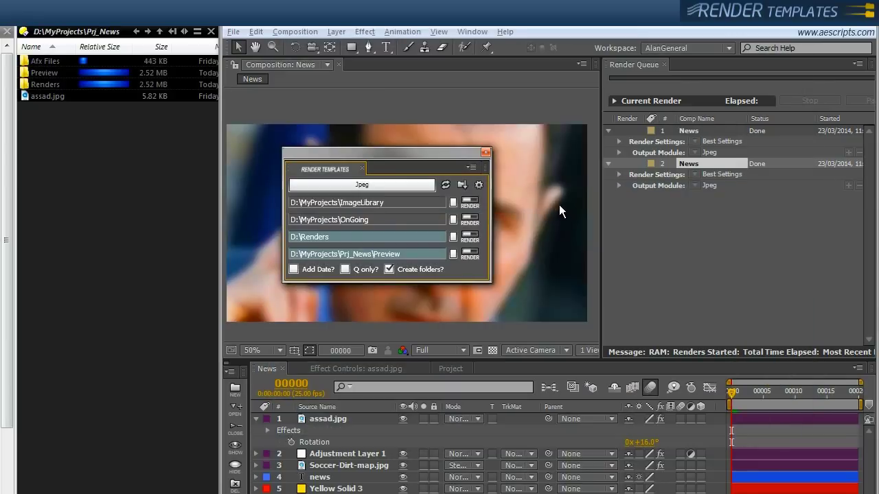
{"action": "left_click_drag", "start_coordinate": [327, 236], "coordinate": [241, 247]}
{"action": "left_click", "coordinate": [337, 233]}
{"action": "left_click_drag", "start_coordinate": [366, 154], "coordinate": [379, 149]}
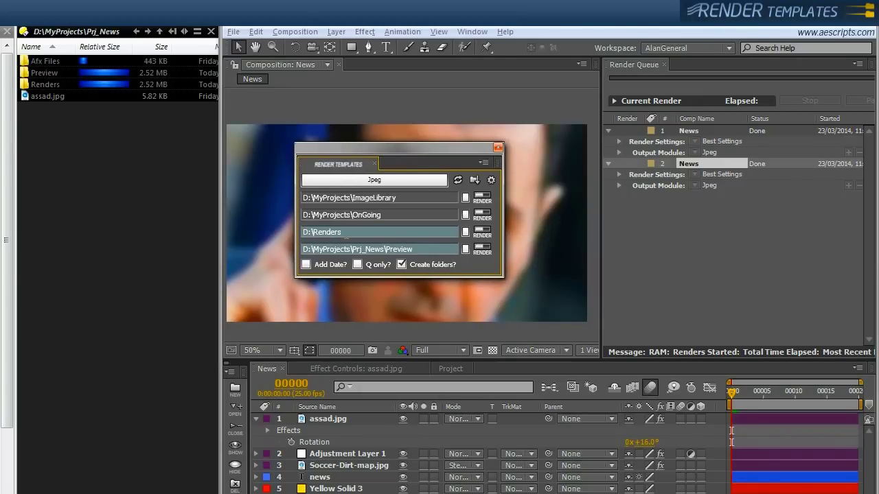
{"action": "left_click_drag", "start_coordinate": [345, 233], "coordinate": [255, 230]}
- Inspect the Prj_News Preview path and reopen the Render Templates settings
{"action": "left_click", "coordinate": [408, 244]}
{"action": "left_click_drag", "start_coordinate": [398, 150], "coordinate": [402, 145]}
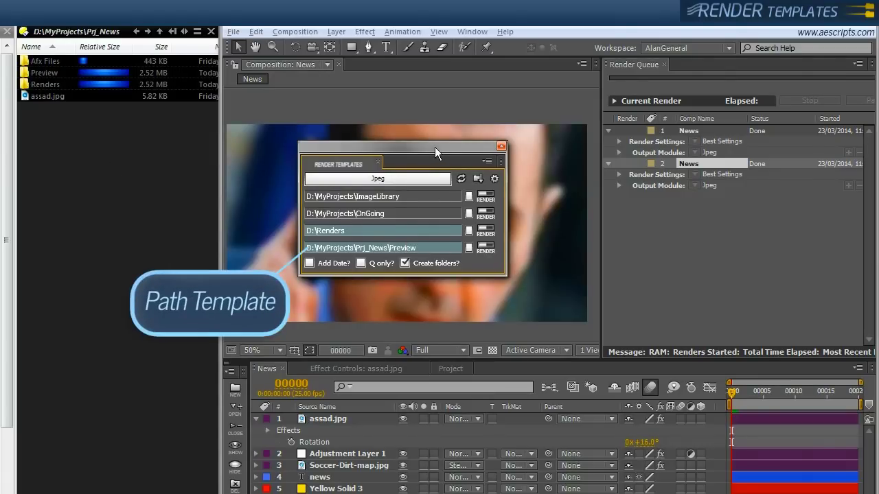
{"action": "left_click_drag", "start_coordinate": [435, 146], "coordinate": [436, 146]}
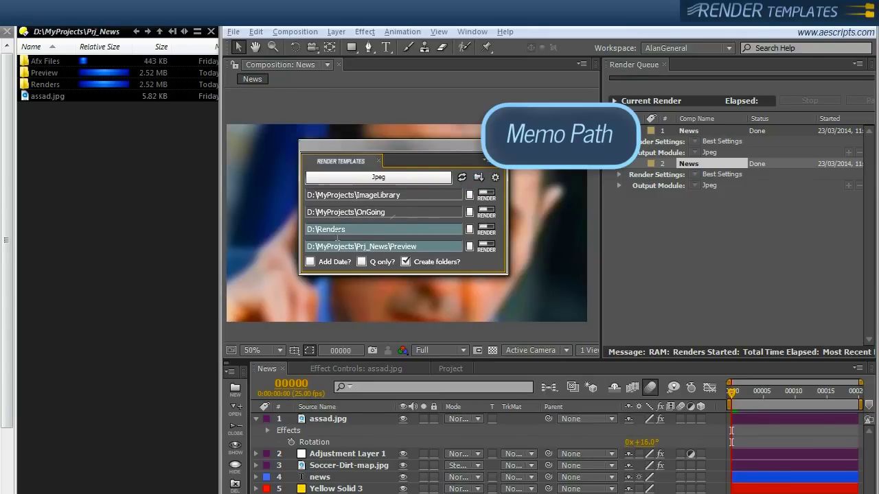
{"action": "left_click", "coordinate": [498, 179]}
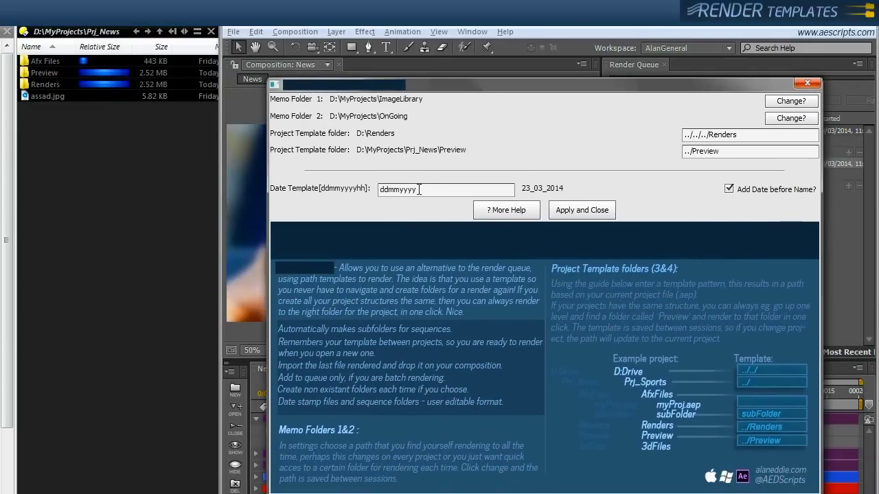
- Change the date template from ddmmyyyy to ddmmhh
{"action": "left_click", "coordinate": [412, 191]}
{"action": "left_click_drag", "start_coordinate": [320, 188], "coordinate": [371, 190]}
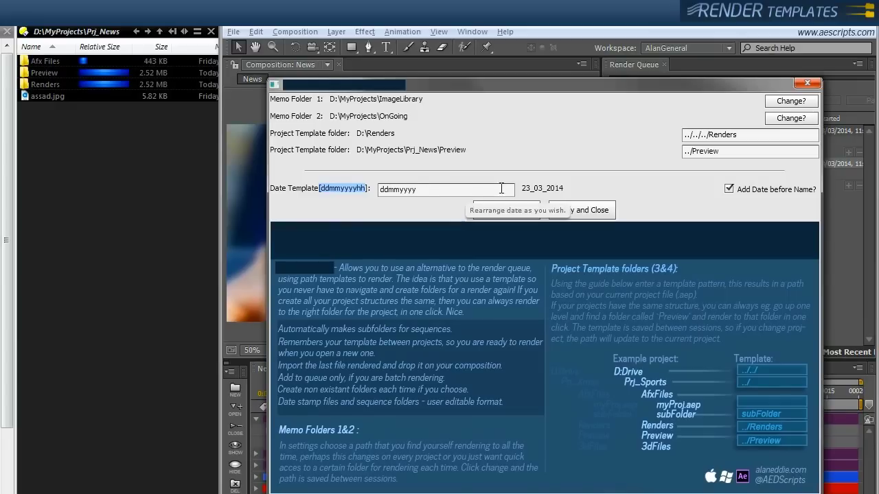
{"action": "left_click", "coordinate": [464, 189]}
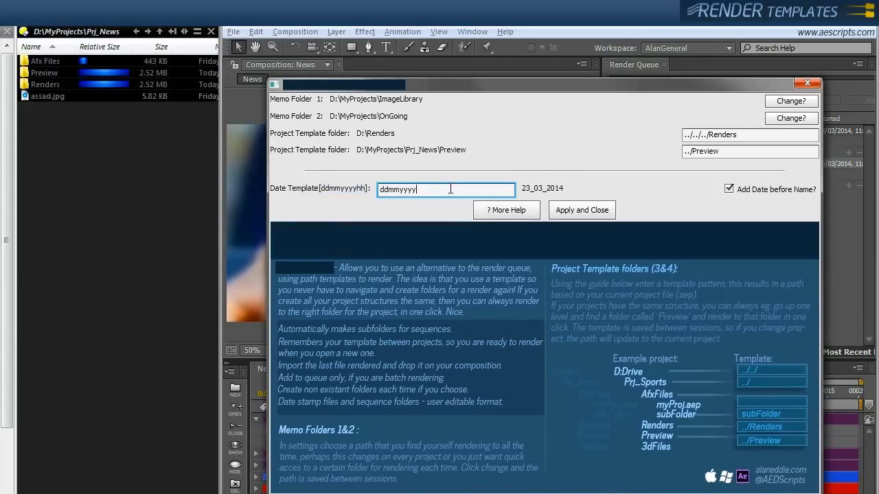
{"action": "key", "text": "BackSpace"}
{"action": "key", "text": "BackSpace"}
{"action": "key", "text": "BackSpace"}
{"action": "key", "text": "BackSpace"}
{"action": "type", "text": "hh"}
{"action": "left_click_drag", "start_coordinate": [621, 81], "coordinate": [612, 84]}
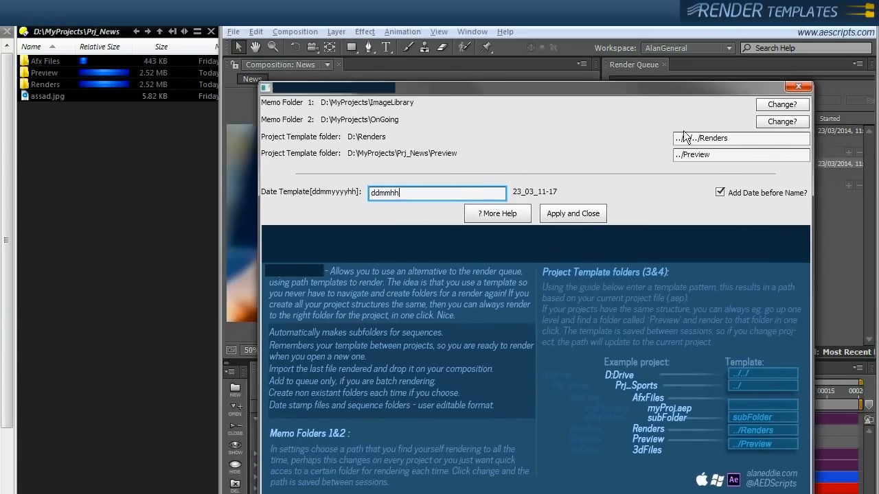
- Turn off Add Date before Name, apply the settings, and enable Add Date? in the panel
{"action": "left_click", "coordinate": [720, 192]}
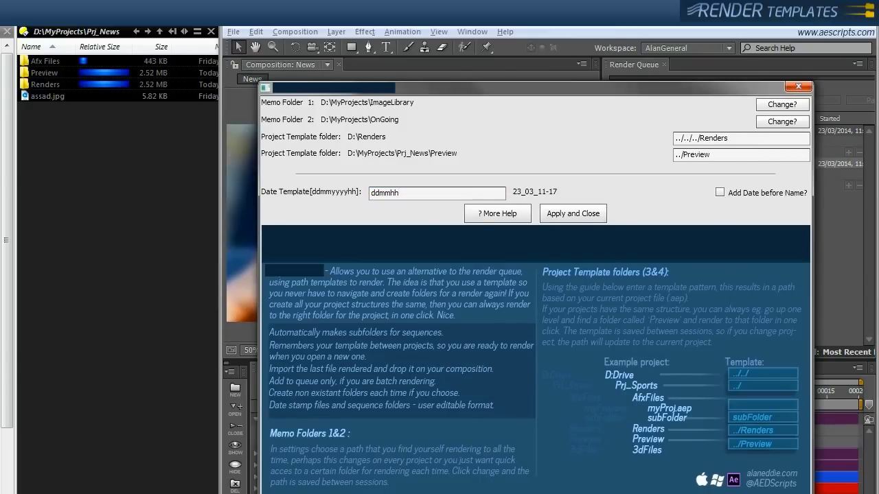
{"action": "left_click", "coordinate": [590, 213]}
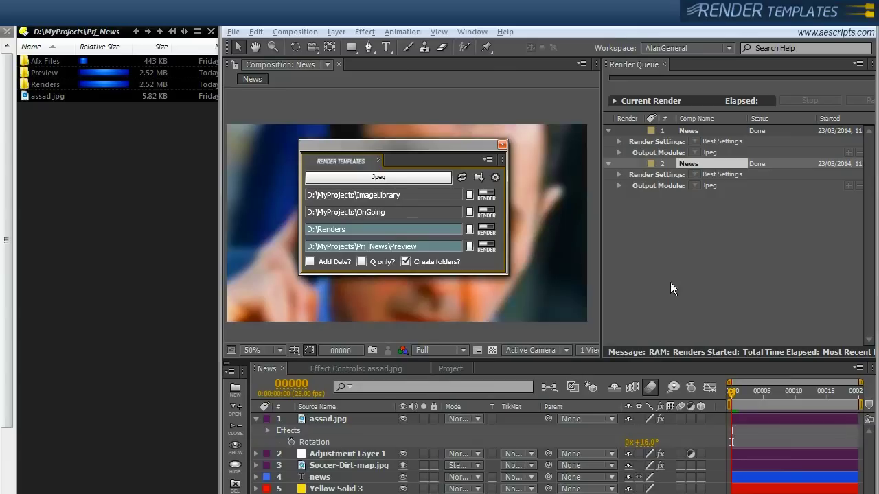
{"action": "left_click", "coordinate": [311, 262]}
{"action": "left_click_drag", "start_coordinate": [396, 147], "coordinate": [382, 144]}
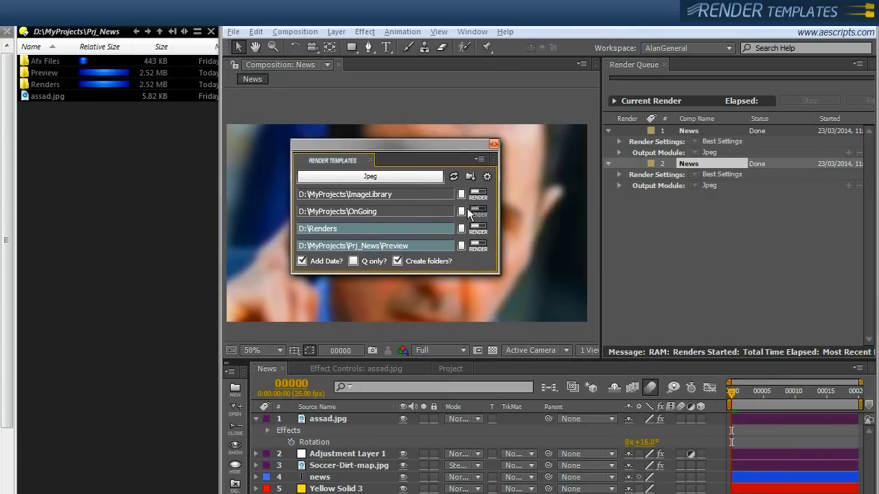
{"action": "double_click", "coordinate": [120, 202]}
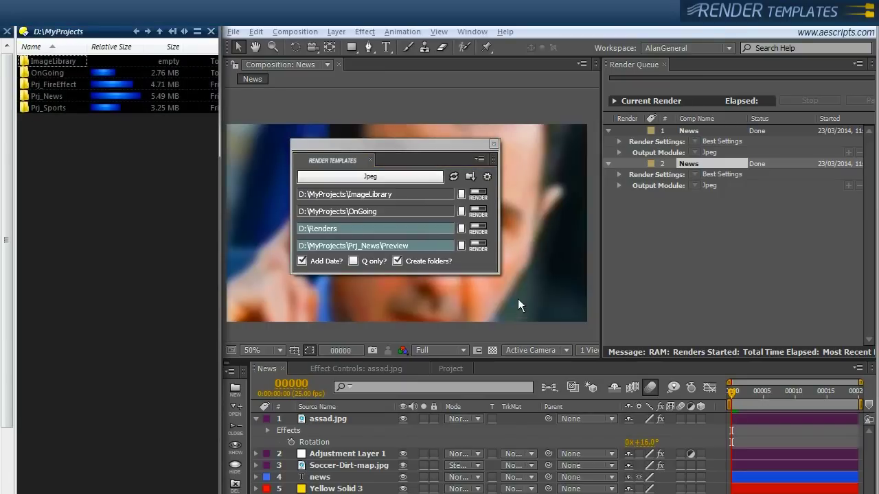
- Render the News comp to D:\MyProjects\Prj_News\Preview
{"action": "left_click", "coordinate": [330, 238]}
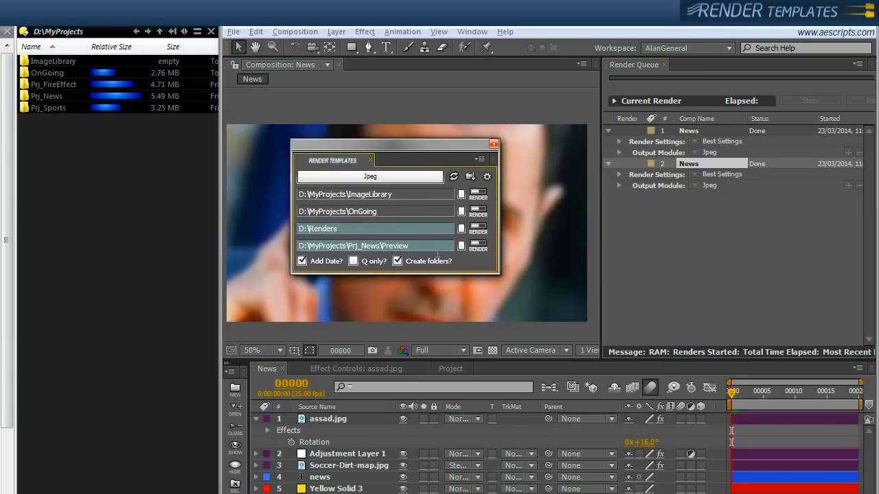
{"action": "left_click", "coordinate": [295, 388]}
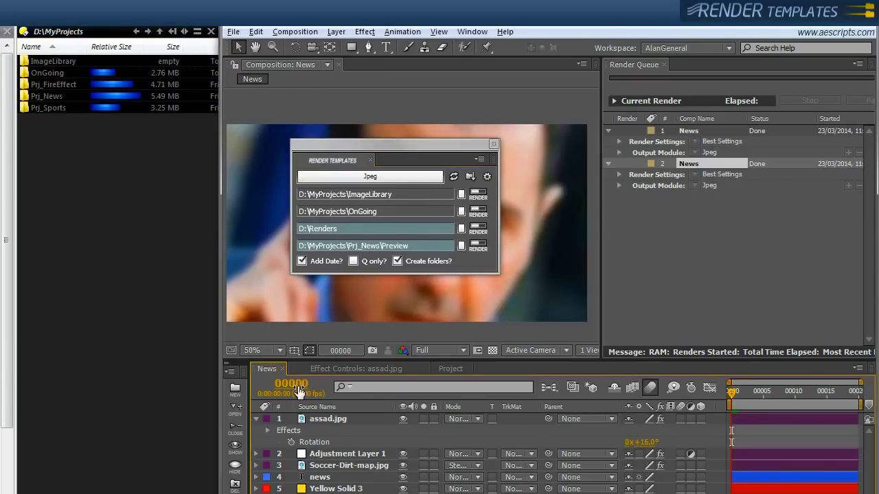
{"action": "left_click_drag", "start_coordinate": [410, 246], "coordinate": [258, 255]}
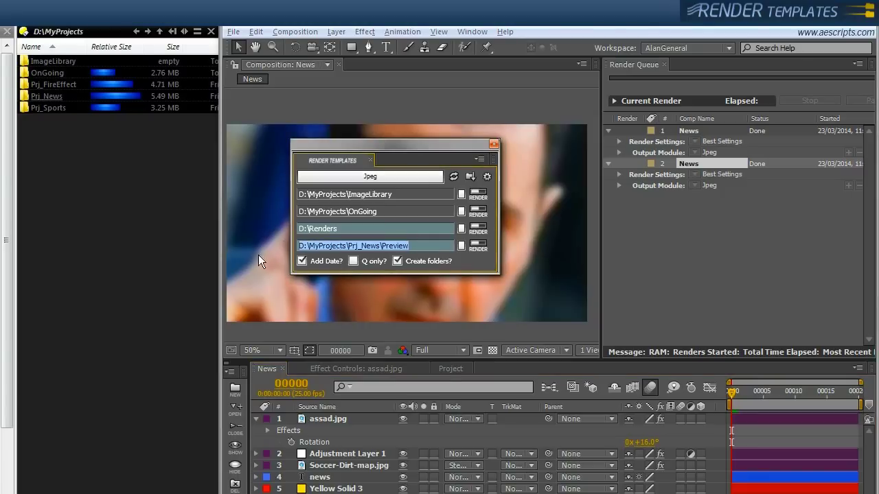
{"action": "left_click", "coordinate": [480, 245]}
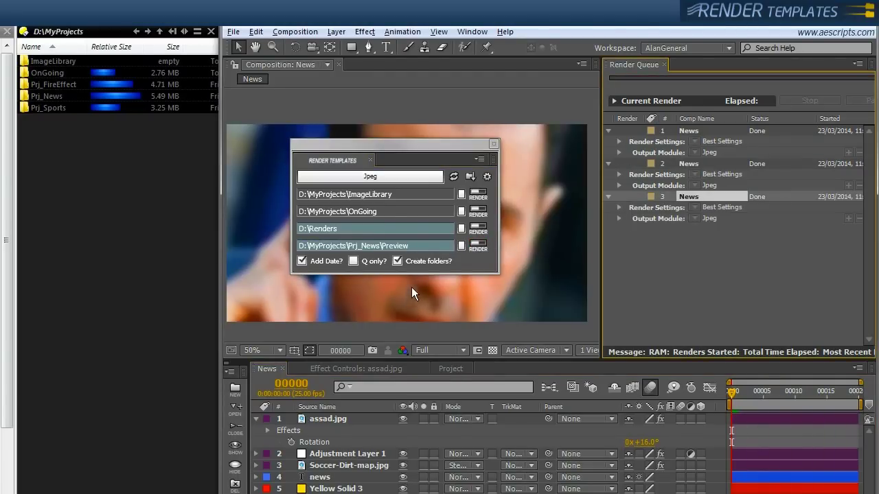
- Find the new News_23_03_11-17 folder in Prj_News\Preview
{"action": "double_click", "coordinate": [46, 97]}
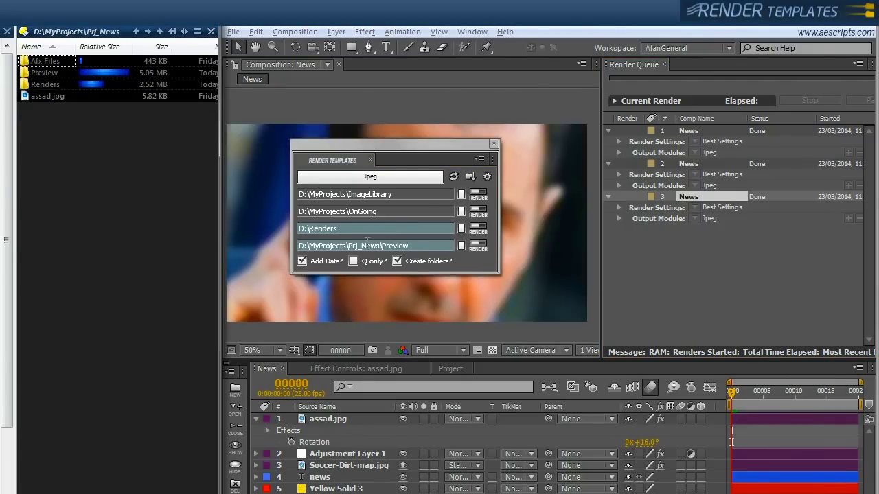
{"action": "double_click", "coordinate": [37, 76]}
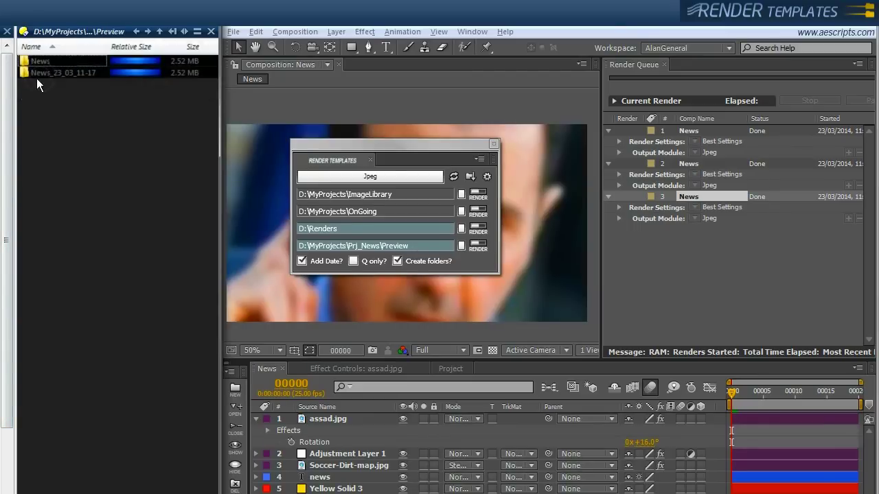
{"action": "left_click", "coordinate": [49, 72]}
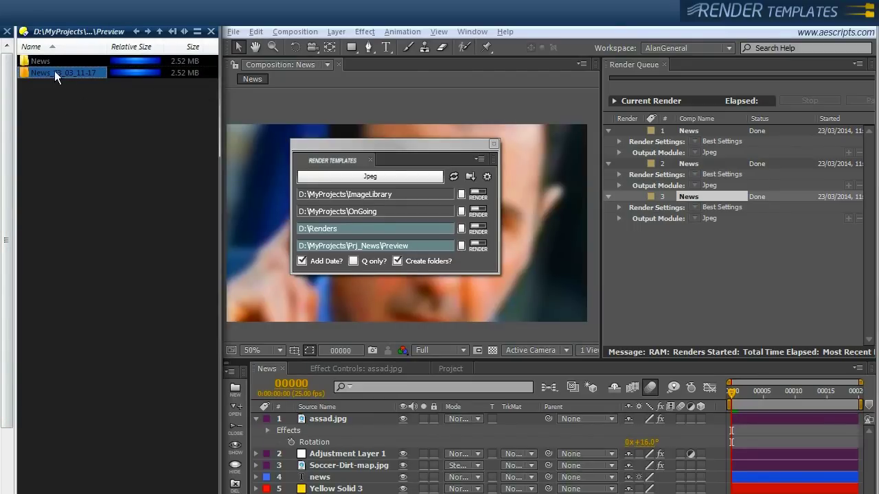
{"action": "left_click", "coordinate": [89, 195]}
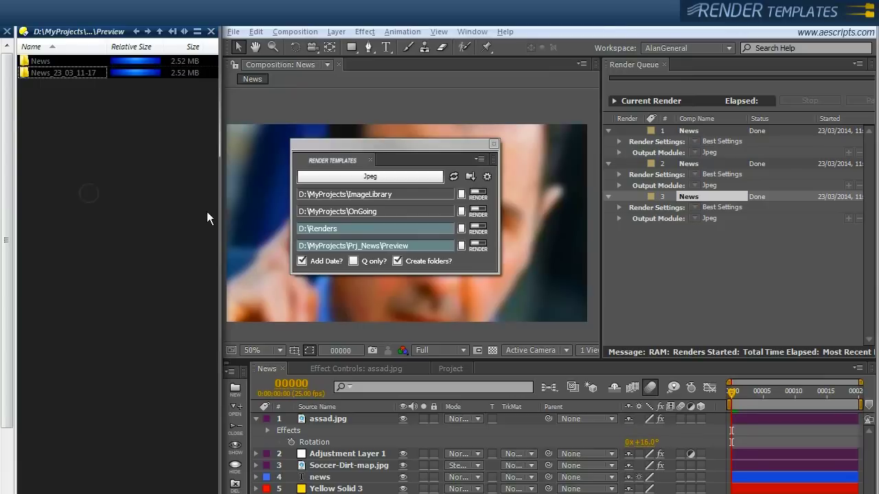
- Switch the output module from Jpeg to H.264
{"action": "left_click", "coordinate": [373, 178]}
{"action": "left_click_drag", "start_coordinate": [316, 93], "coordinate": [465, 64]}
{"action": "left_click", "coordinate": [408, 180]}
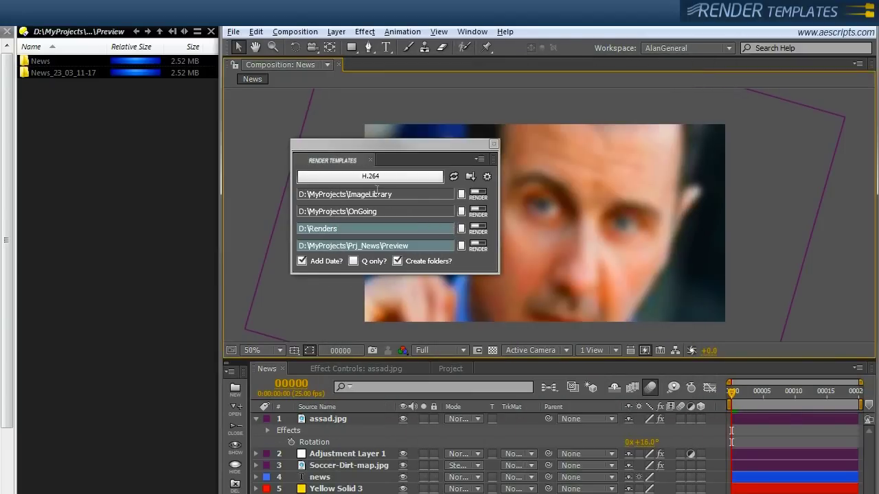
{"action": "left_click_drag", "start_coordinate": [399, 148], "coordinate": [414, 143]}
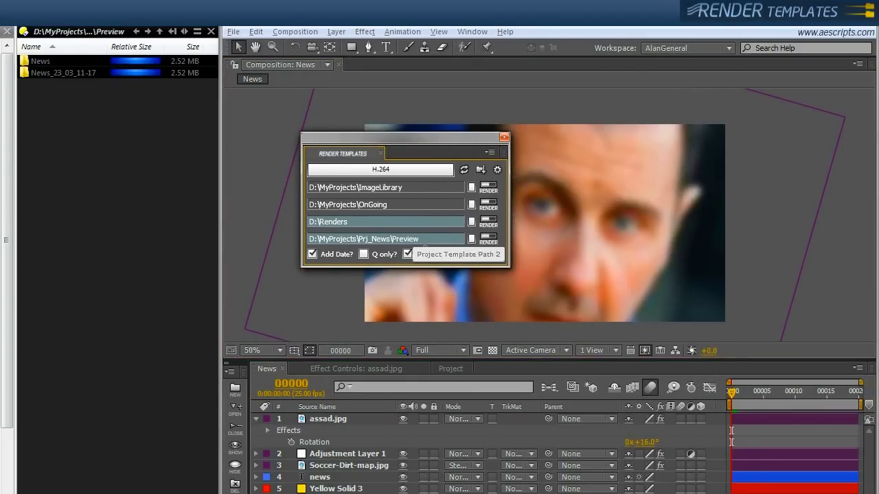
- Render News to the Preview folder and locate News_23_03_11-18.mp4
{"action": "left_click", "coordinate": [488, 239]}
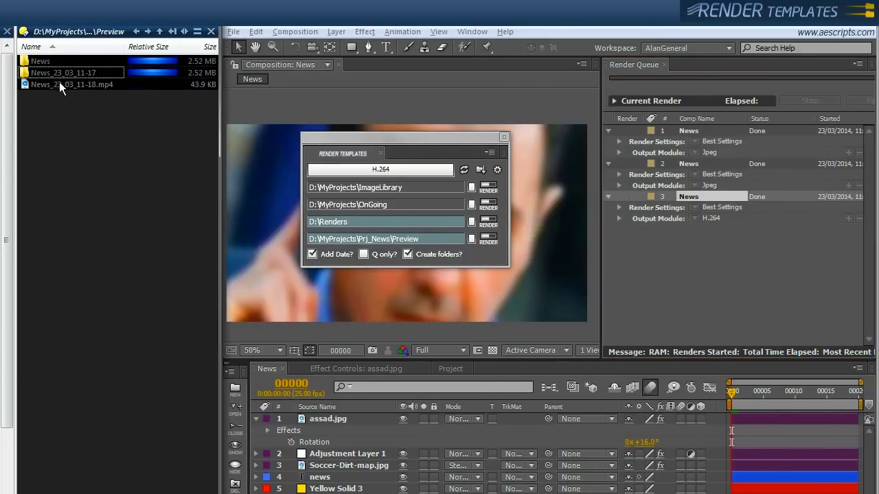
{"action": "left_click", "coordinate": [41, 85]}
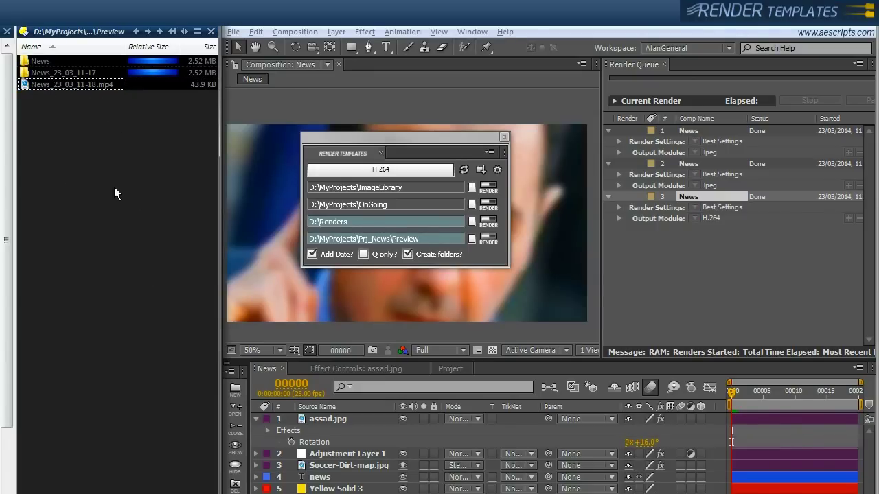
{"action": "mouse_move", "coordinate": [400, 142]}
{"action": "left_mouse_down"}
{"action": "mouse_move", "coordinate": [427, 136]}
{"action": "mouse_move", "coordinate": [396, 143]}
{"action": "left_mouse_up"}
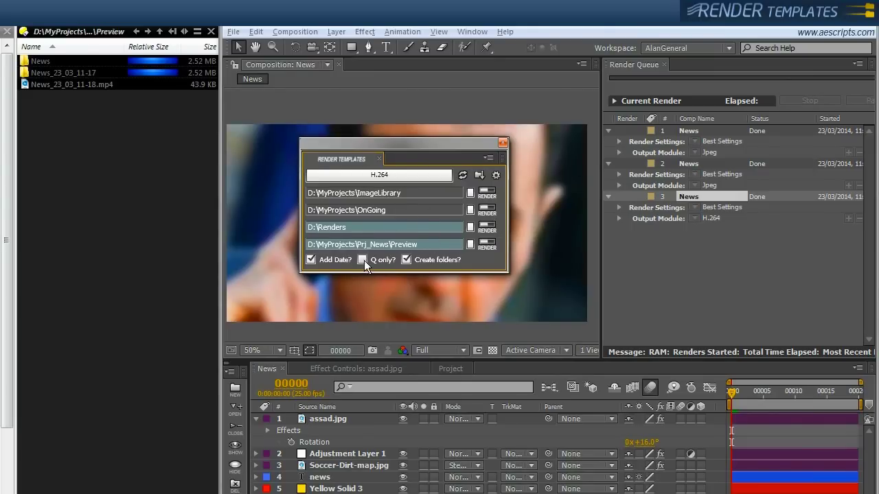
- Queue News renders to the Preview, Renders and ImageLibrary paths
{"action": "left_click", "coordinate": [486, 245]}
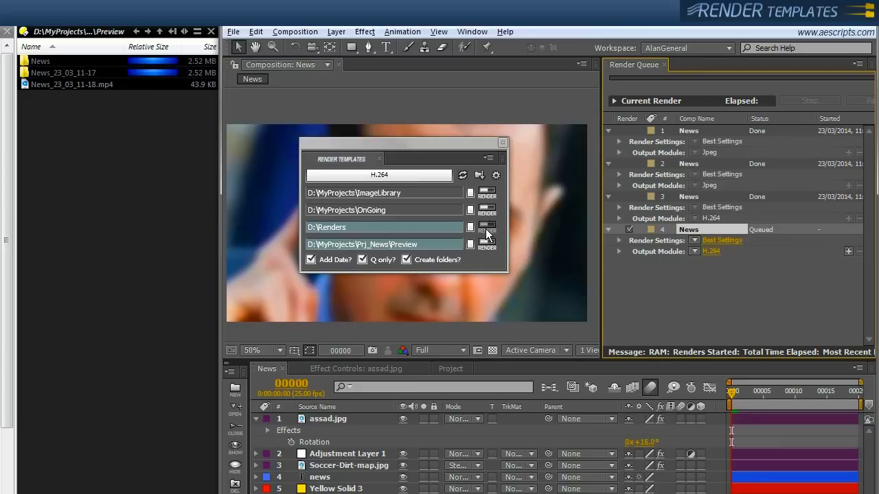
{"action": "left_click", "coordinate": [486, 227]}
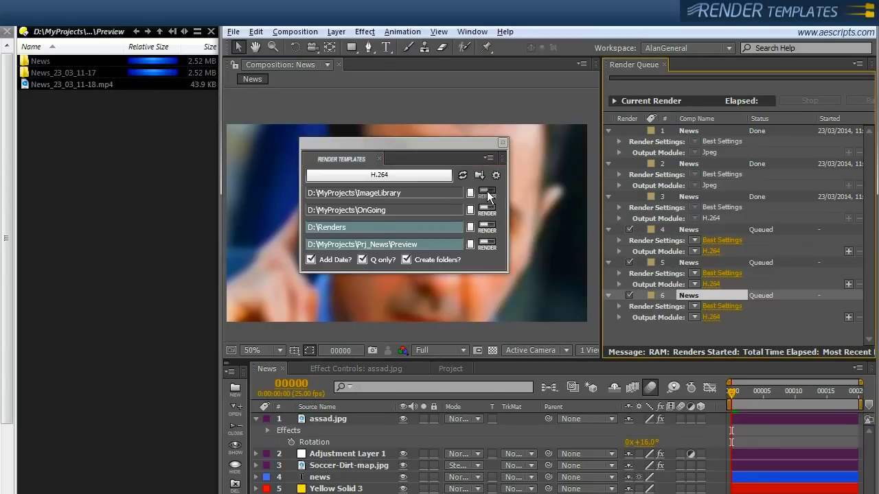
{"action": "left_click", "coordinate": [486, 192]}
- Delete the finished renders, widen the Render Queue, and expand item 4's output details
{"action": "left_click", "coordinate": [692, 197]}
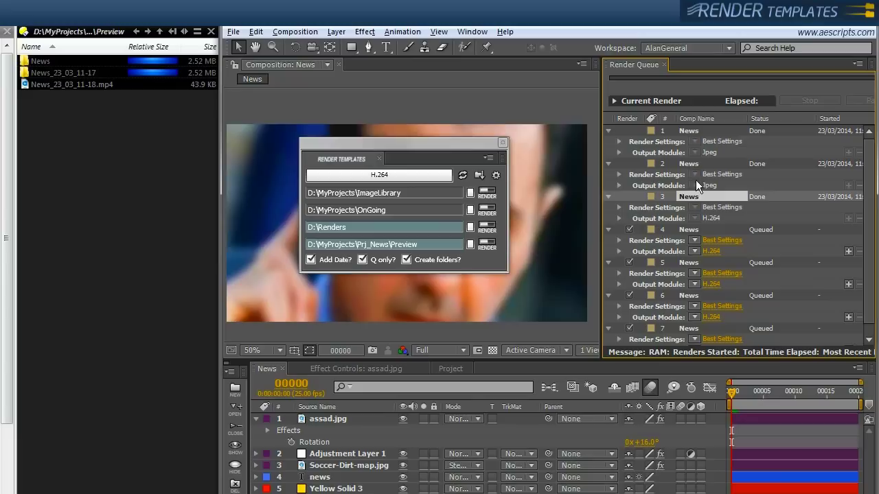
{"action": "left_click", "coordinate": [695, 131], "text": "shift"}
{"action": "key", "text": "Delete"}
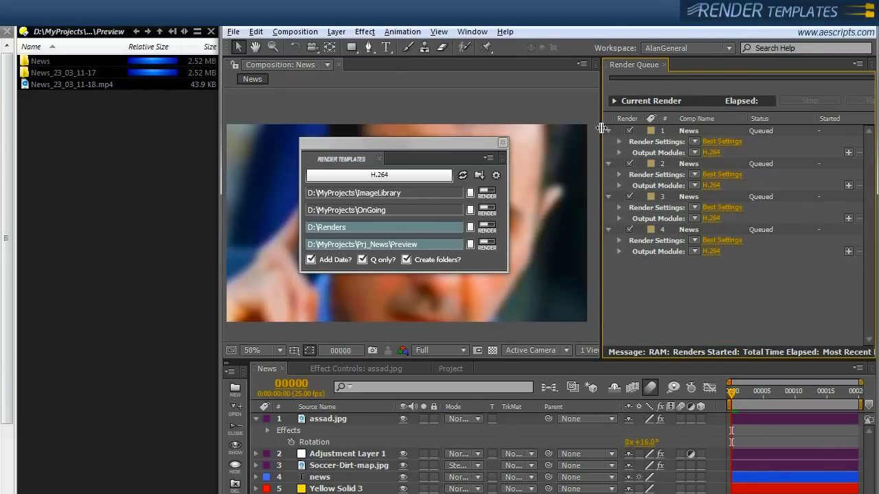
{"action": "left_click_drag", "start_coordinate": [601, 129], "coordinate": [533, 134]}
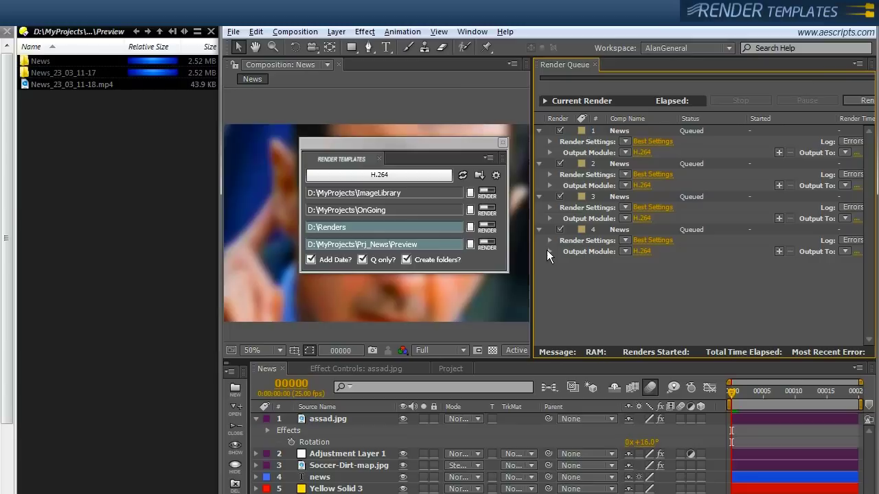
{"action": "left_click", "coordinate": [548, 251]}
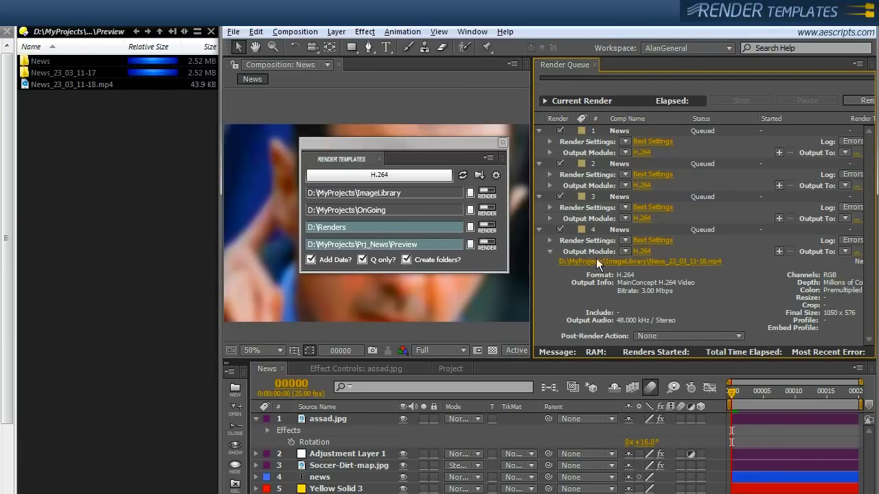
- Expand the output modules of queue items 3, 2 and 1 to check their output paths
{"action": "left_click", "coordinate": [548, 219]}
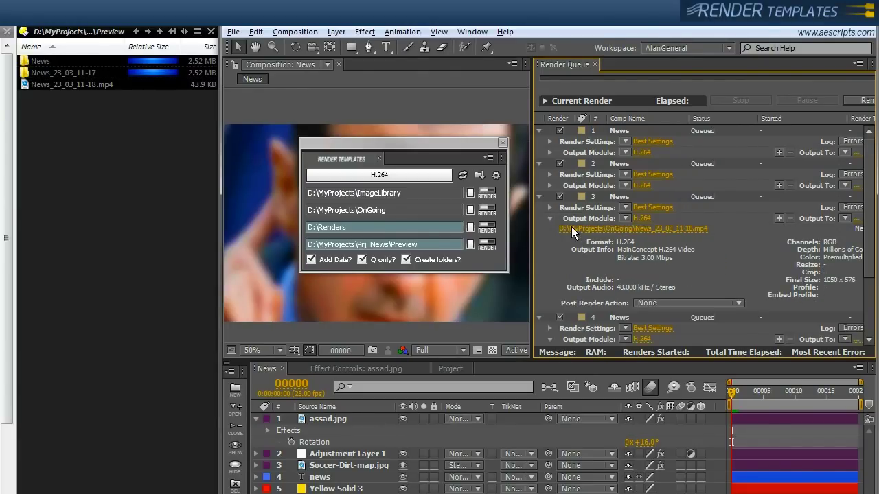
{"action": "left_click", "coordinate": [549, 185]}
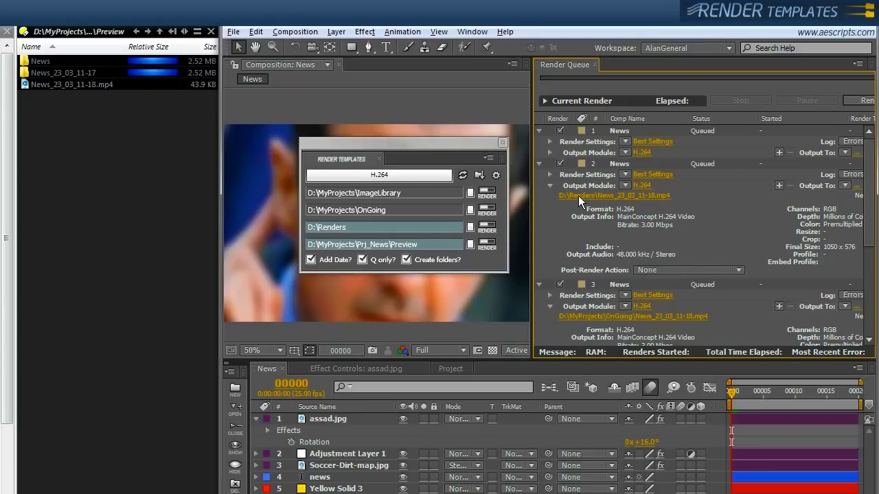
{"action": "left_click", "coordinate": [549, 152]}
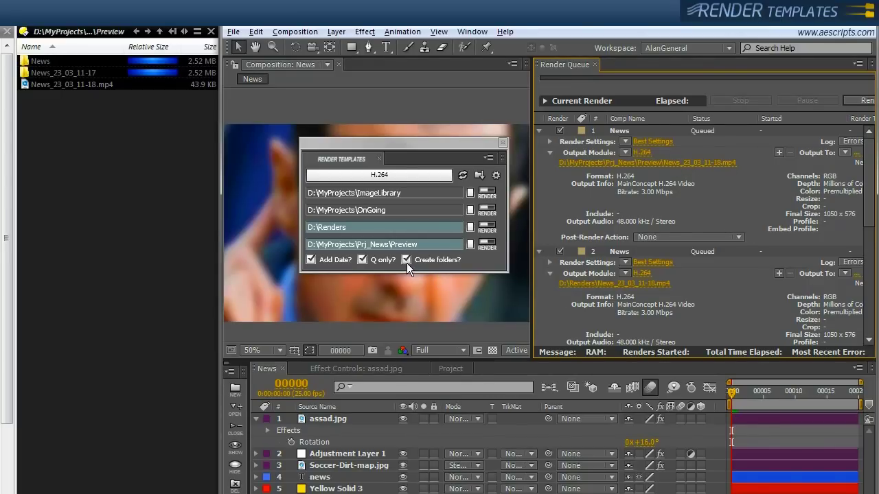
{"action": "left_click_drag", "start_coordinate": [441, 142], "coordinate": [428, 138]}
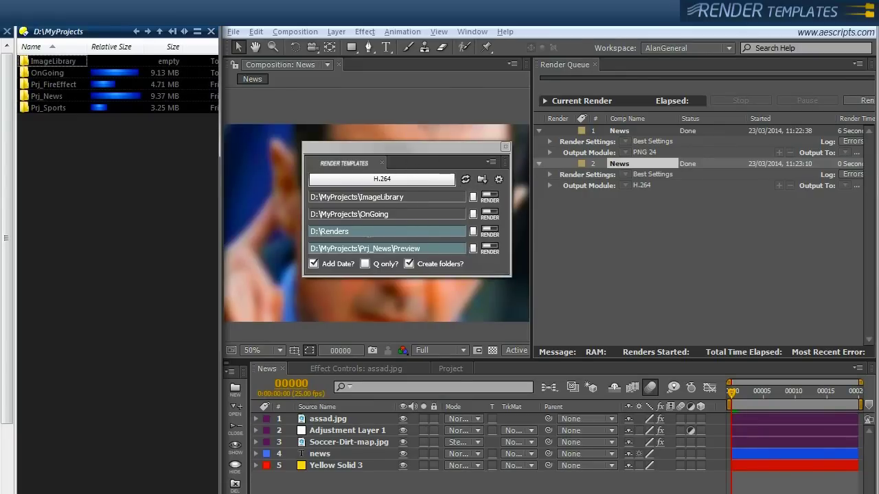
{"action": "left_click", "coordinate": [395, 245]}
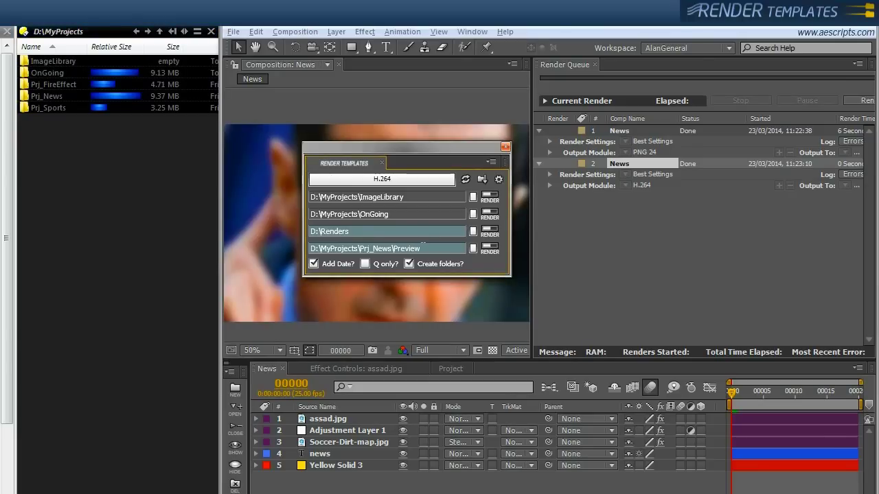
{"action": "left_click_drag", "start_coordinate": [350, 232], "coordinate": [310, 232]}
{"action": "key", "text": "Tab"}
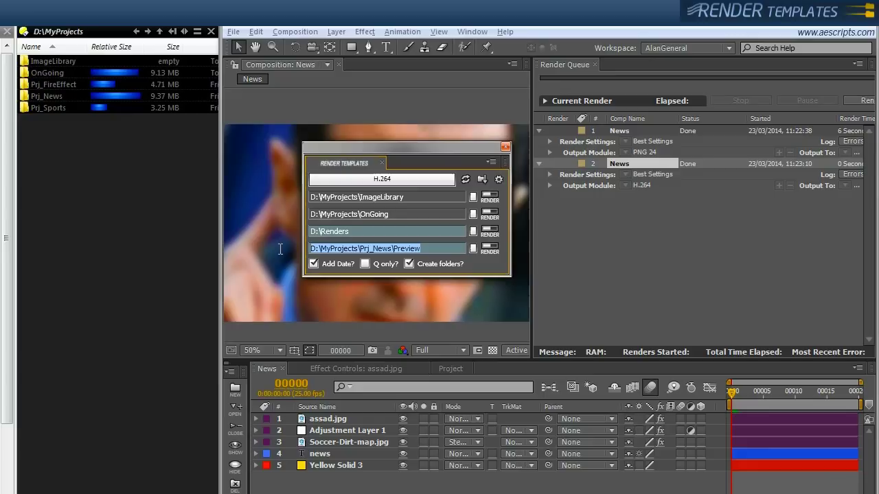
{"action": "left_click_drag", "start_coordinate": [401, 214], "coordinate": [297, 206]}
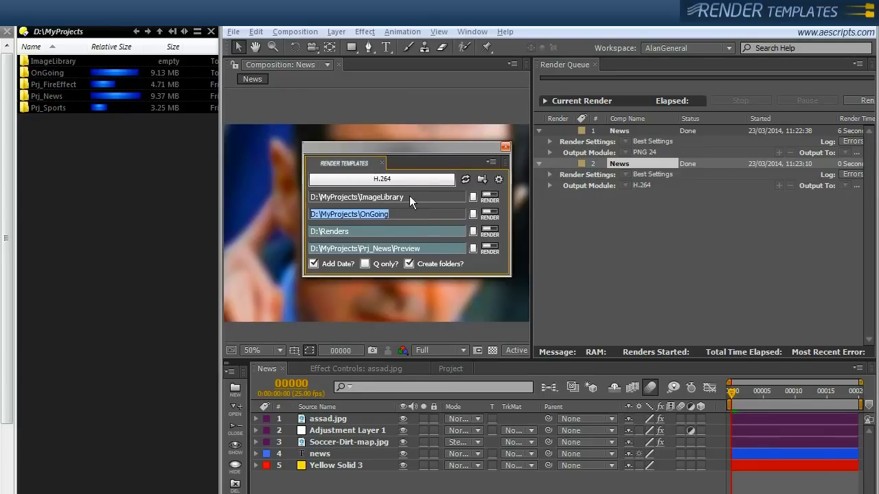
{"action": "left_click_drag", "start_coordinate": [410, 197], "coordinate": [282, 192]}
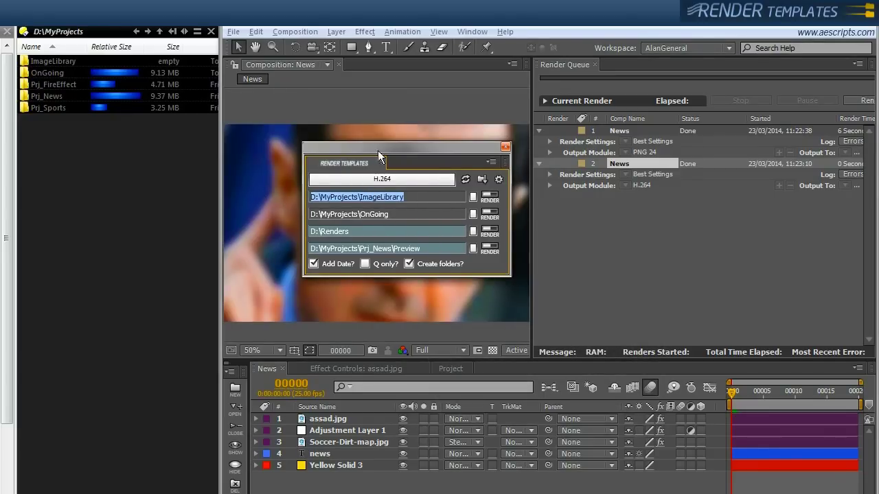
{"action": "left_click_drag", "start_coordinate": [378, 150], "coordinate": [359, 143]}
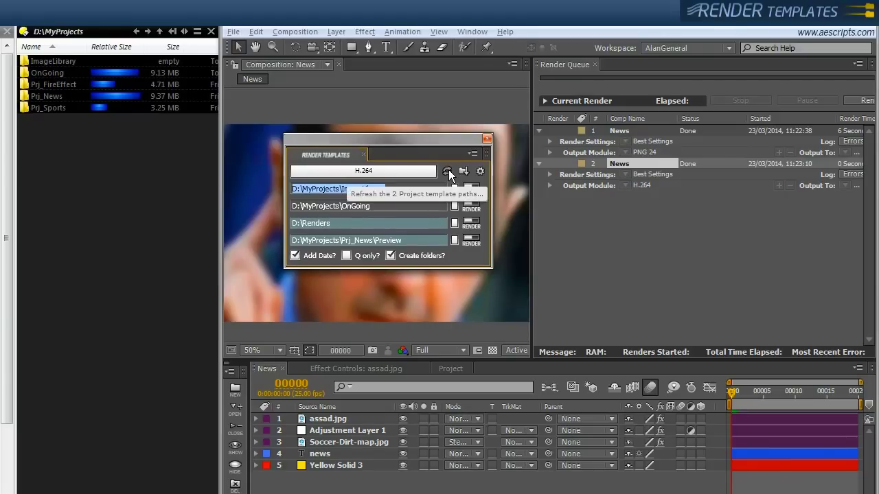
{"action": "left_click", "coordinate": [414, 236]}
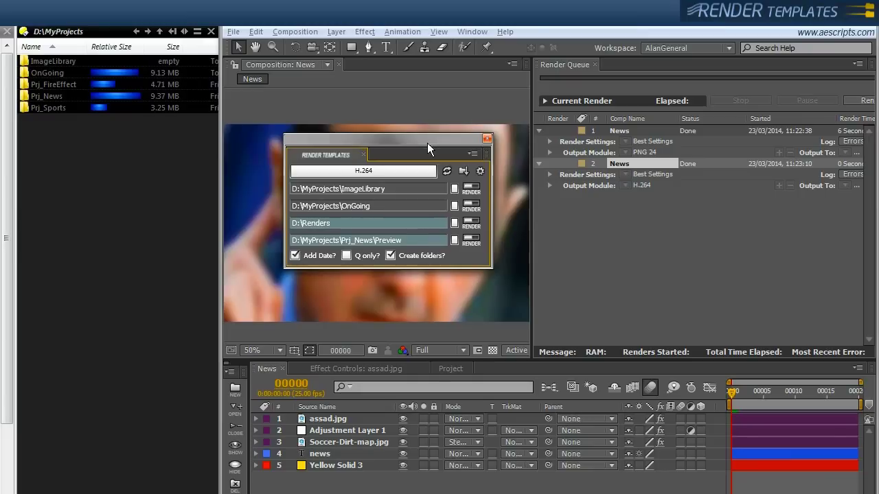
{"action": "left_click_drag", "start_coordinate": [427, 143], "coordinate": [385, 137]}
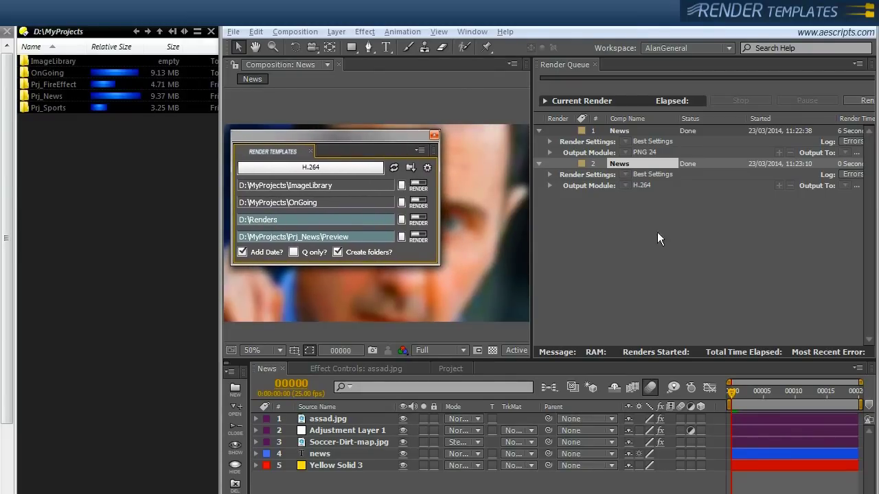
{"action": "left_click_drag", "start_coordinate": [383, 145], "coordinate": [431, 161]}
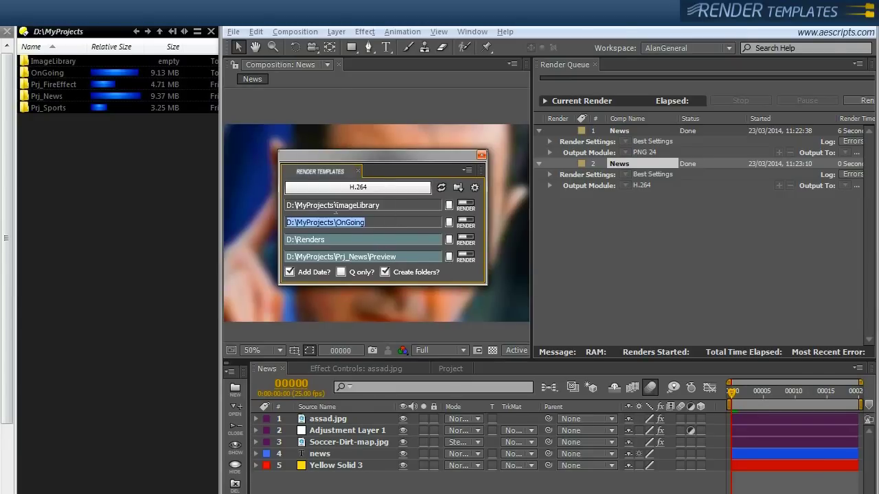
{"action": "left_click", "coordinate": [323, 205]}
{"action": "left_click", "coordinate": [449, 206]}
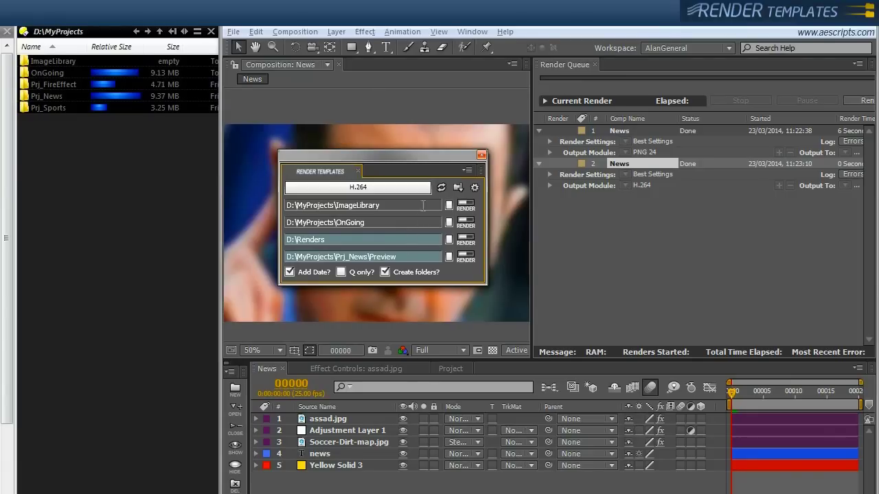
{"action": "left_click_drag", "start_coordinate": [381, 160], "coordinate": [380, 159]}
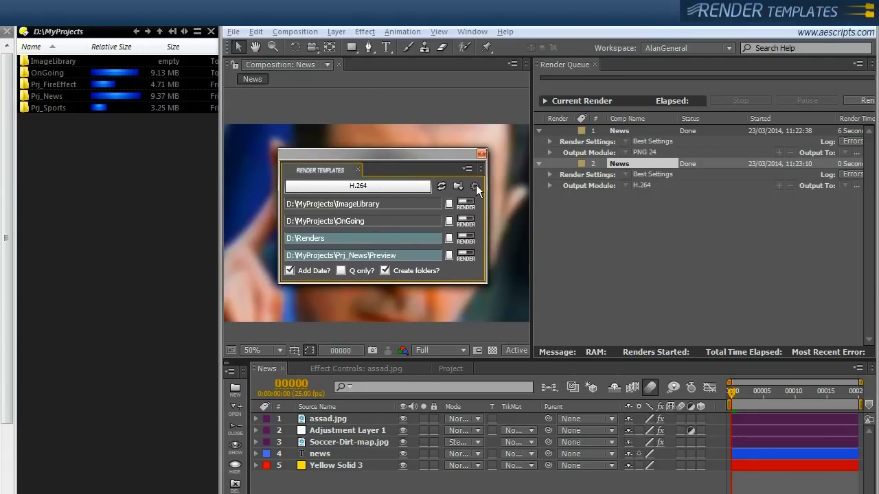
- Open the Render Templates settings and bring the dialog into view to review the ddmmhh template
{"action": "left_click", "coordinate": [475, 186]}
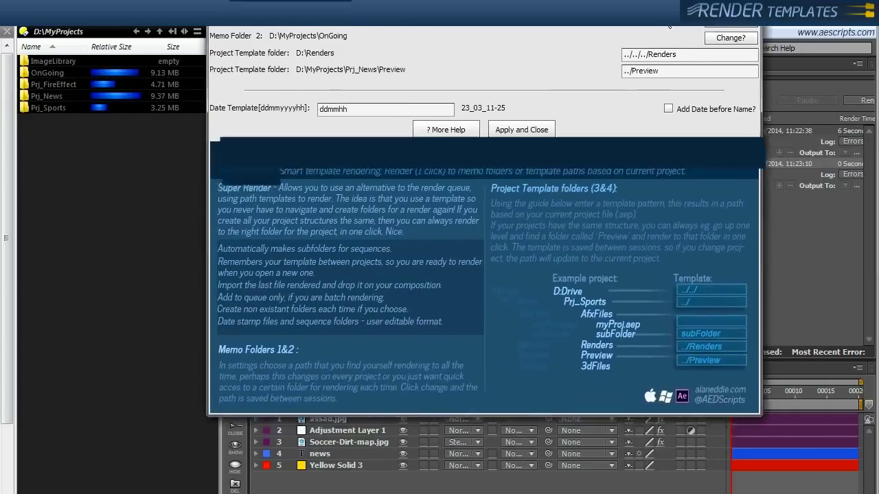
{"action": "left_click_drag", "start_coordinate": [659, 9], "coordinate": [654, 45]}
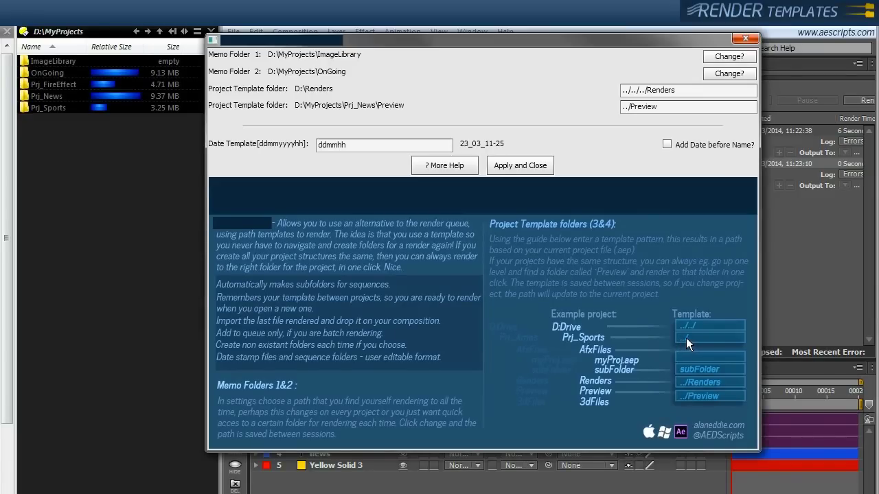
{"action": "left_click", "coordinate": [666, 107]}
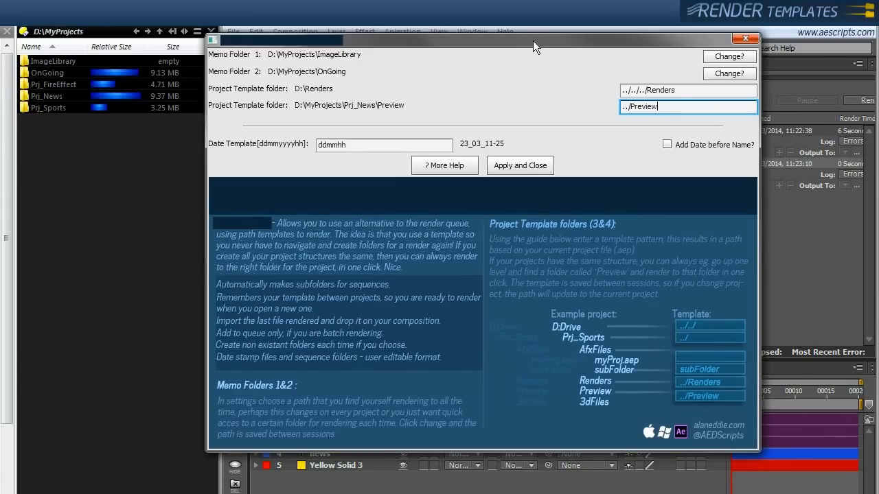
{"action": "left_click_drag", "start_coordinate": [532, 40], "coordinate": [601, 48]}
{"action": "double_click", "coordinate": [423, 152]}
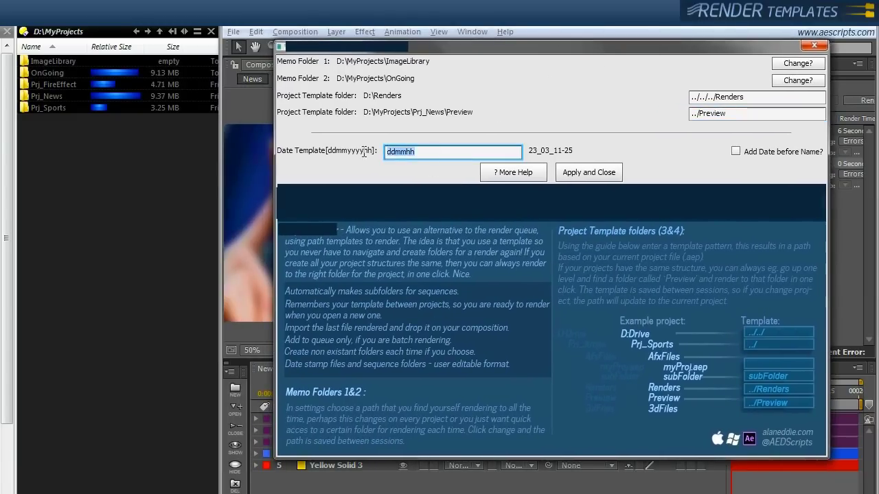
{"action": "left_click", "coordinate": [424, 152]}
{"action": "double_click", "coordinate": [423, 152]}
{"action": "left_click_drag", "start_coordinate": [441, 50], "coordinate": [458, 34]}
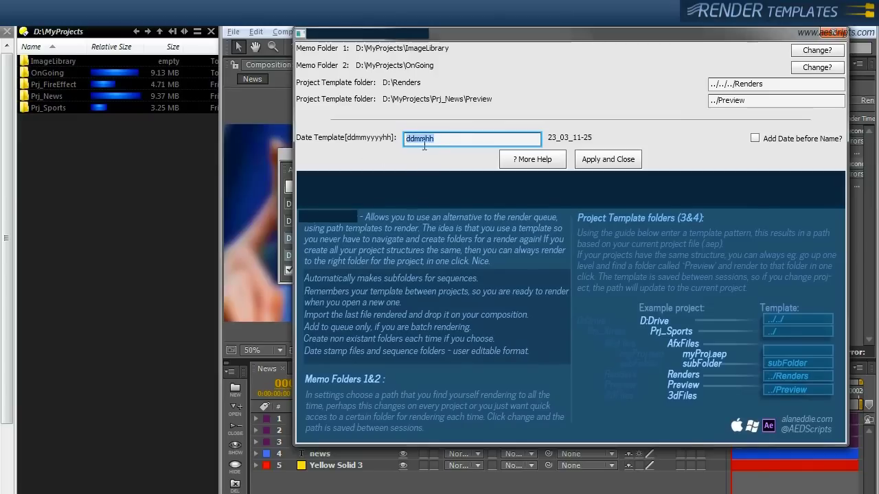
{"action": "left_click", "coordinate": [454, 137]}
{"action": "double_click", "coordinate": [455, 137]}
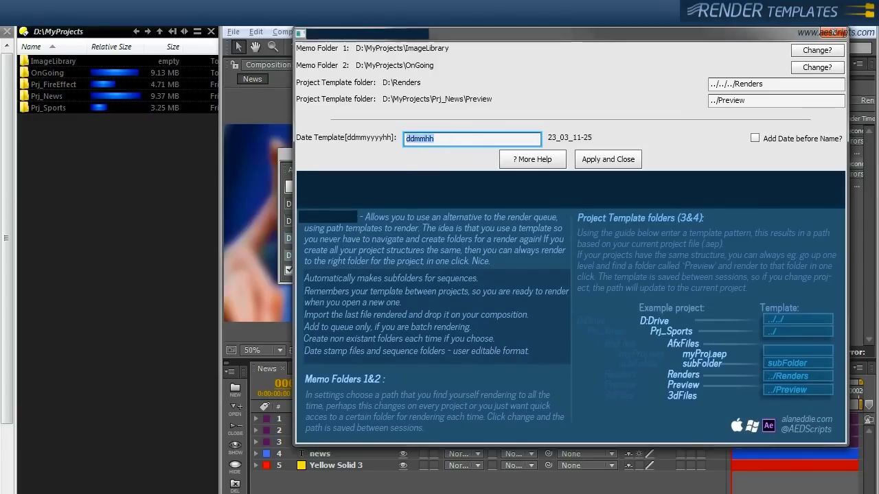
{"action": "left_click_drag", "start_coordinate": [556, 32], "coordinate": [532, 23]}
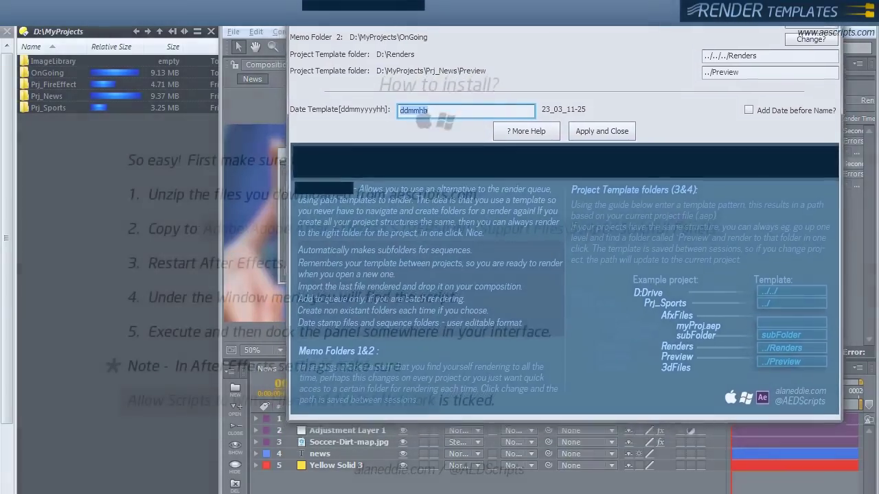